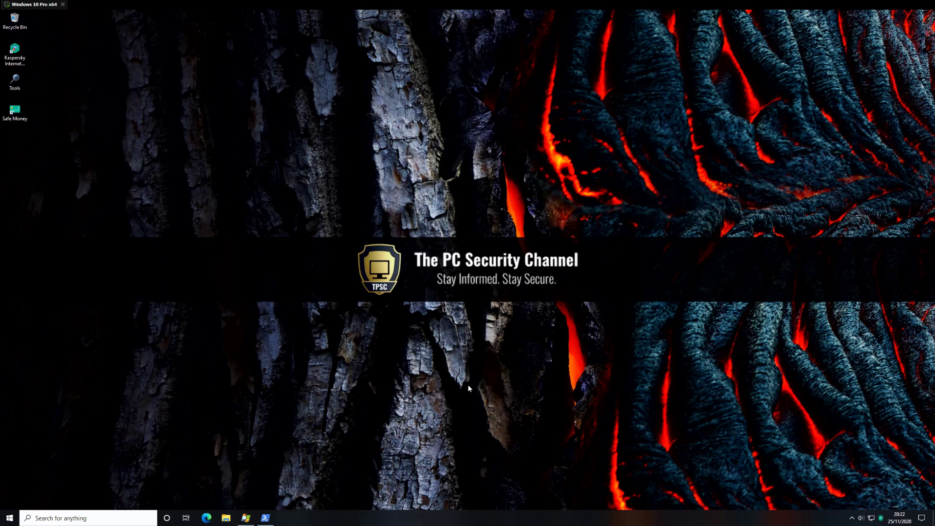
# Open the Kaspersky Internet Security main window from the tray icon to confirm protection is live.
pyautogui.click(881, 518)
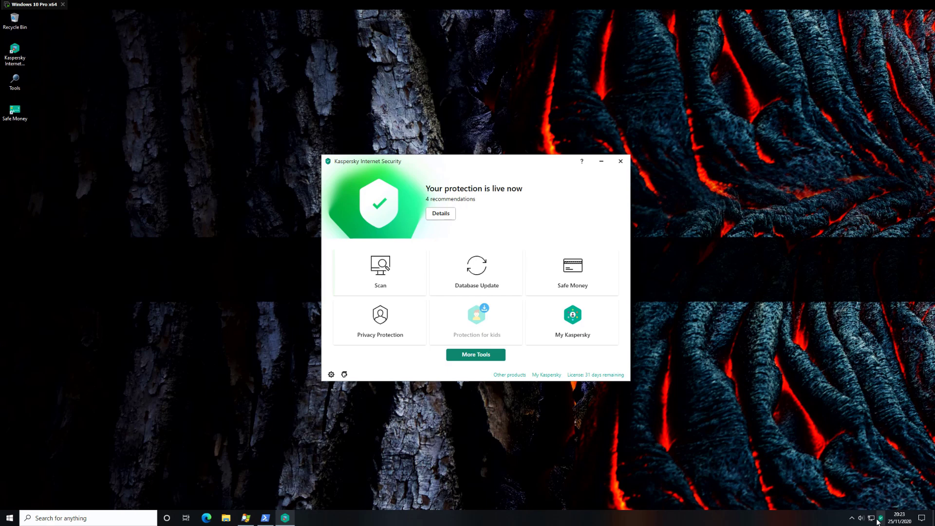
# Review the Network settings, including Mozilla secure-traffic scanning with the Windows certificate store and proxy options.
pyautogui.click(331, 375)
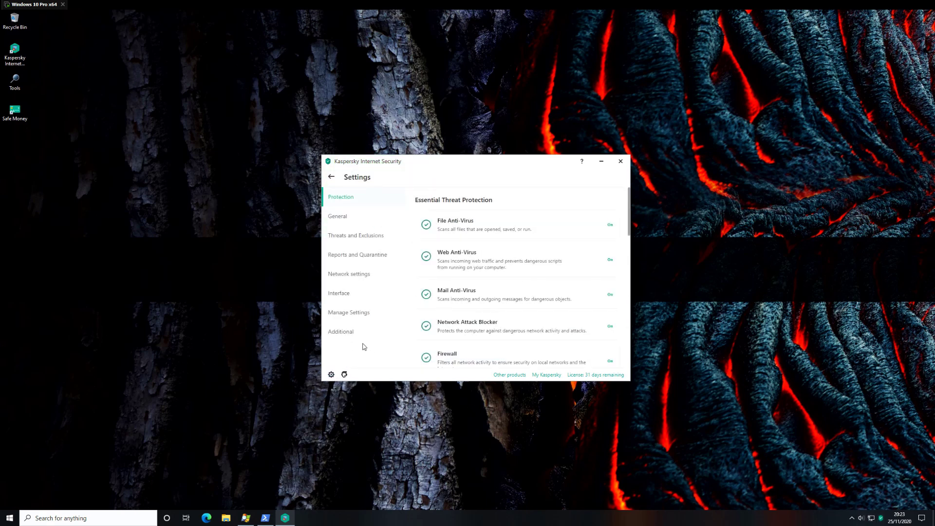
pyautogui.click(363, 275)
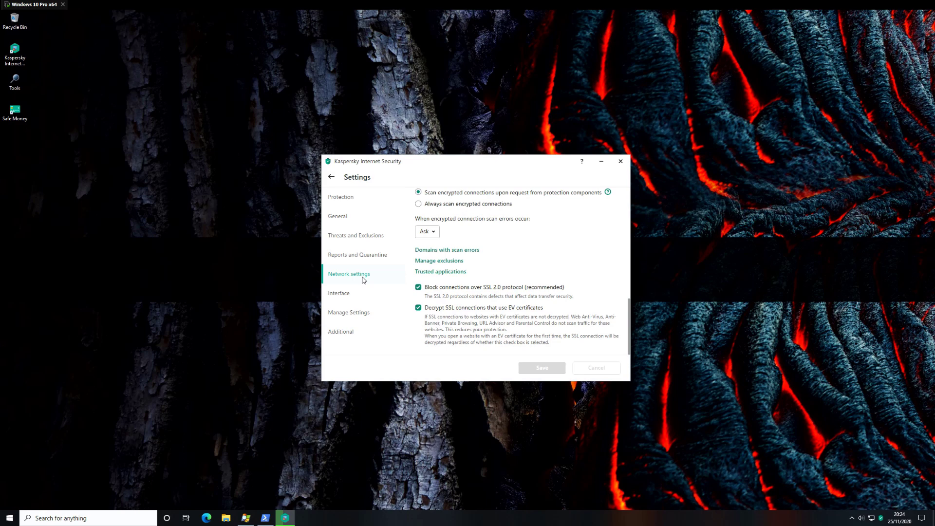
pyautogui.scroll(10, 428, 282)
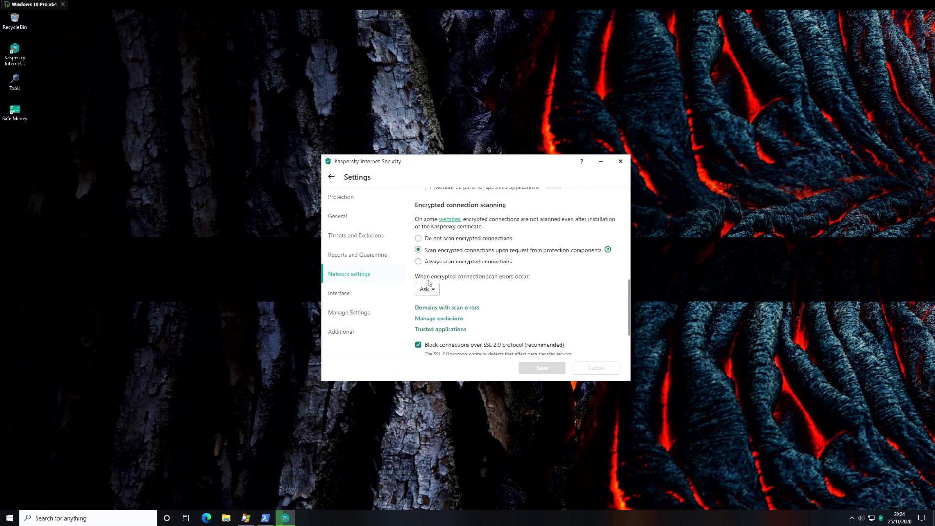
pyautogui.scroll(3, 429, 282)
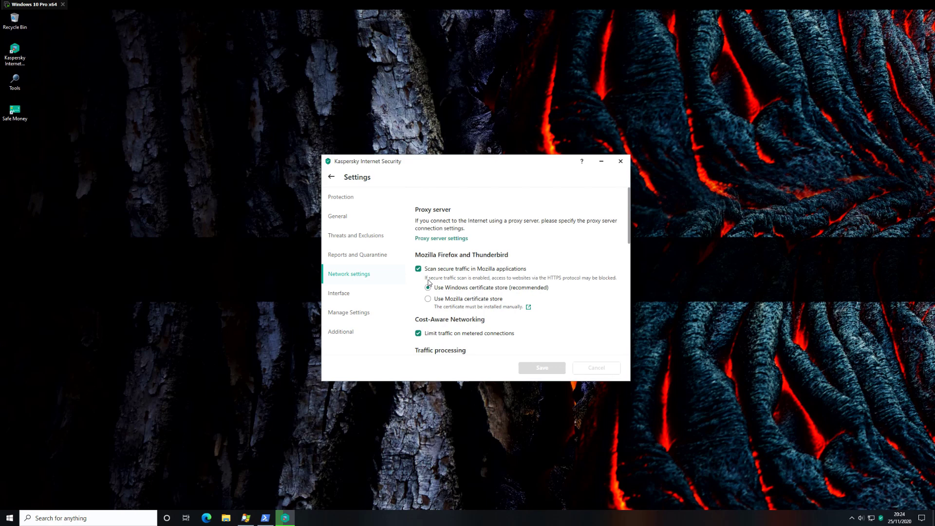
# Look over the General and System Watcher protection settings, then return to the Kaspersky main window.
pyautogui.click(387, 221)
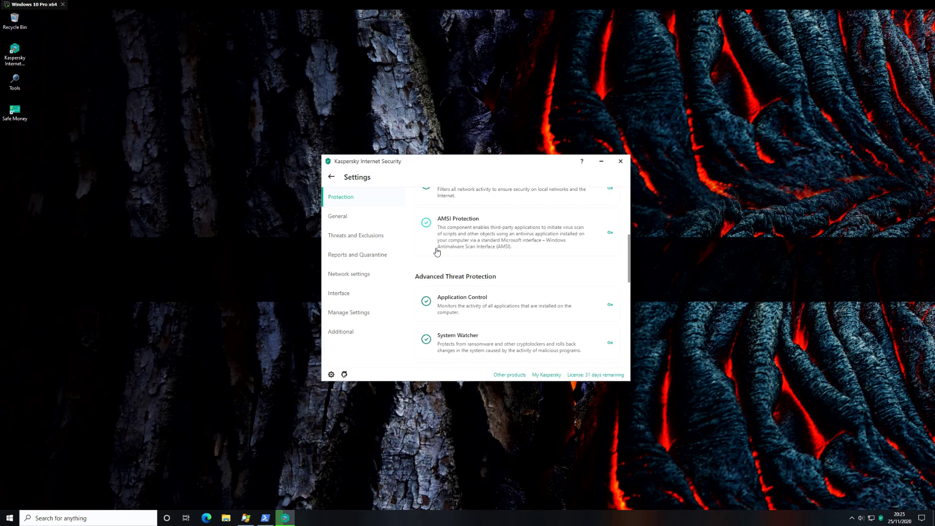
pyautogui.scroll(-1, 437, 252)
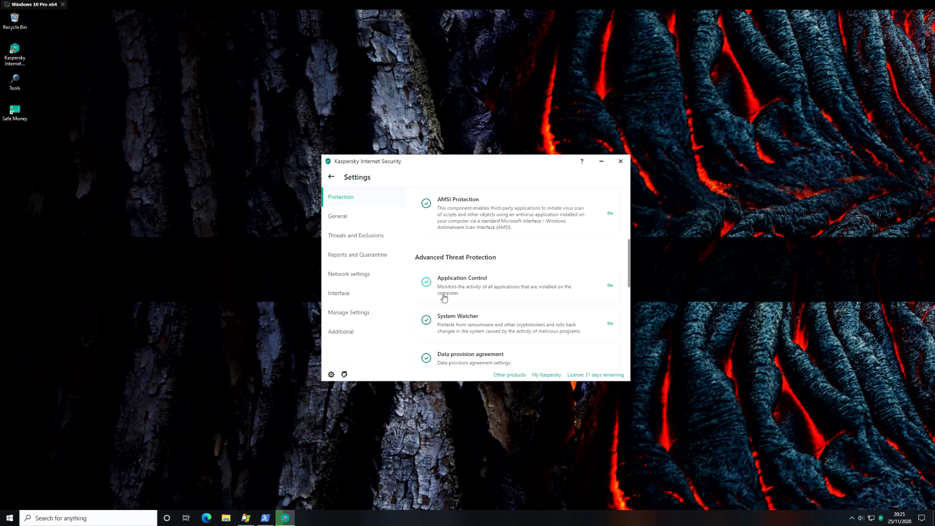
pyautogui.click(455, 317)
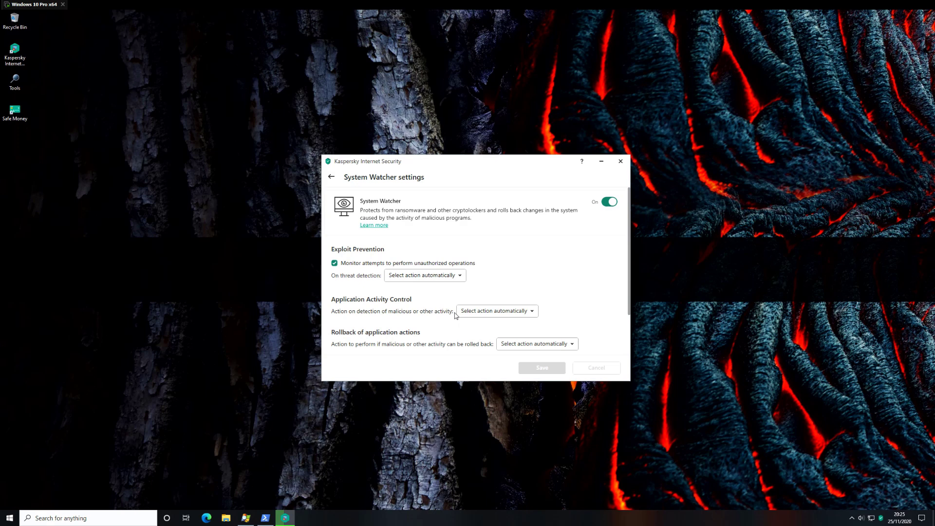
pyautogui.click(335, 176)
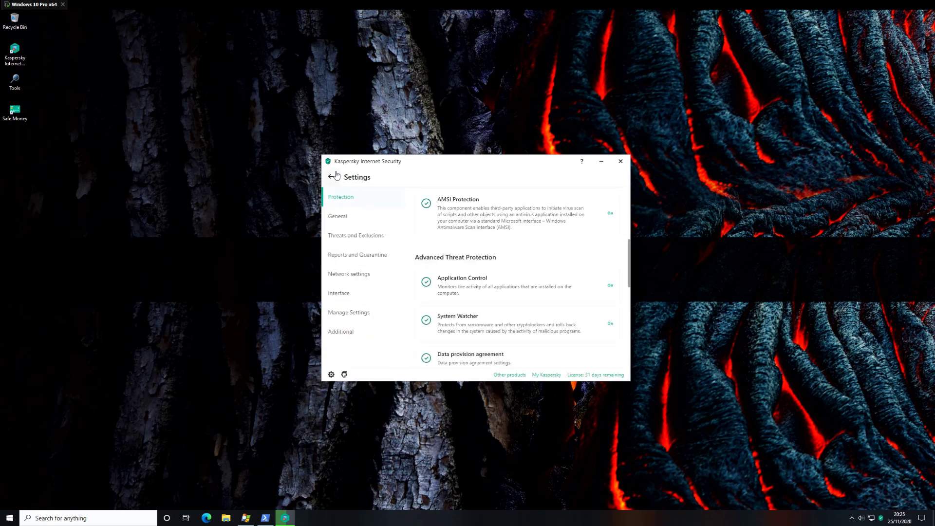
pyautogui.click(335, 175)
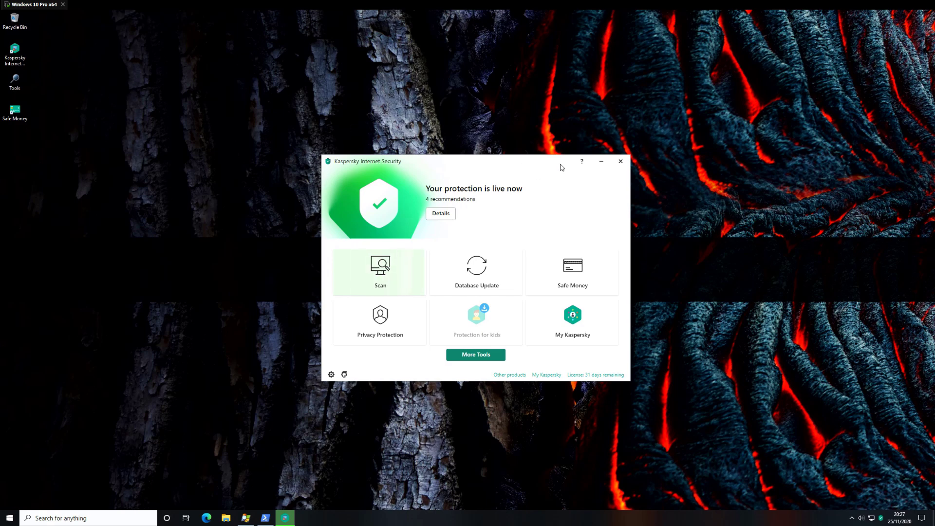
# Minimize Kaspersky and browse Shared\Classified's 1,367 sample executables in File Explorer, then close it.
pyautogui.click(602, 161)
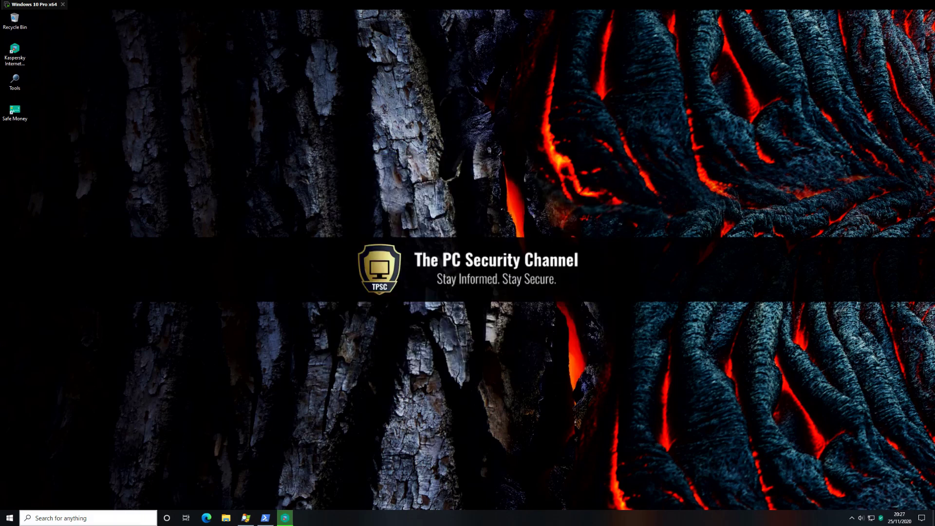
pyautogui.press('super+e')
pyautogui.click(265, 214)
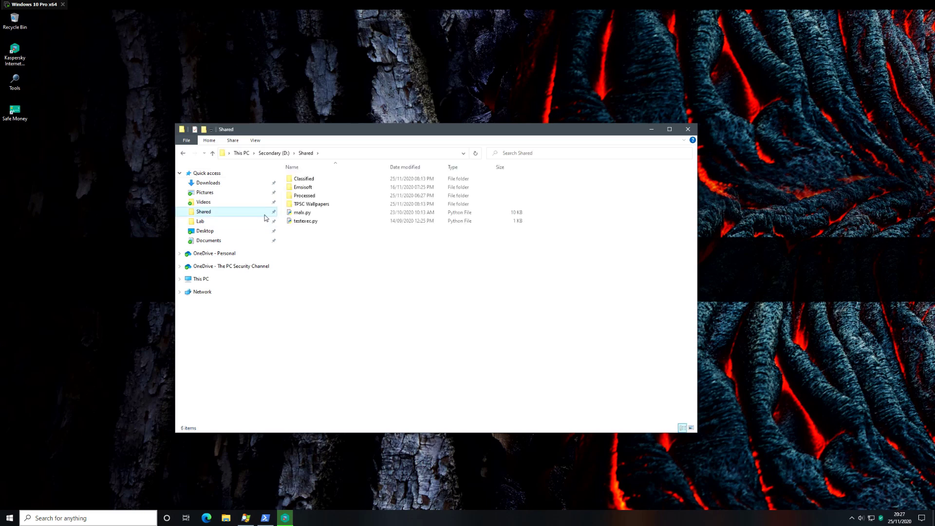
pyautogui.doubleClick(304, 181)
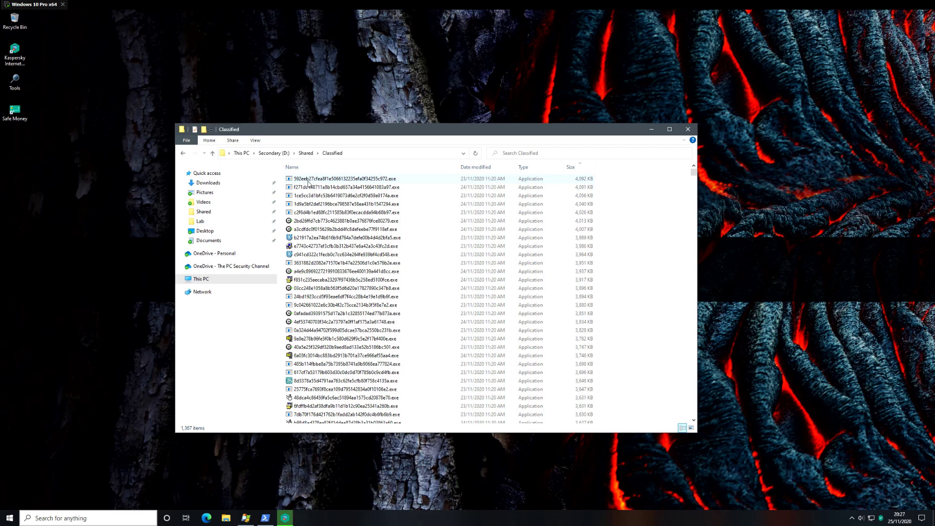
pyautogui.click(690, 135)
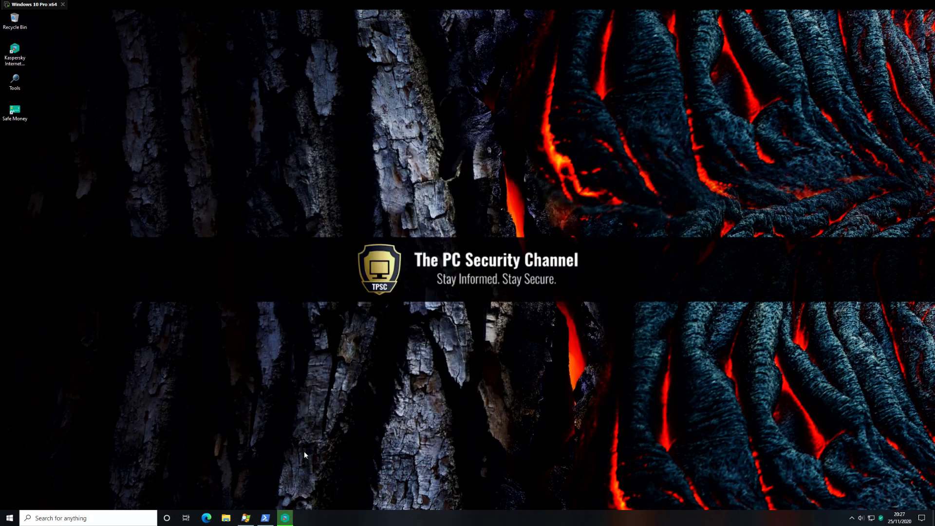
# Enter 'python malx.py' at the Z:\Shared PowerShell prompt without running it.
pyautogui.click(266, 519)
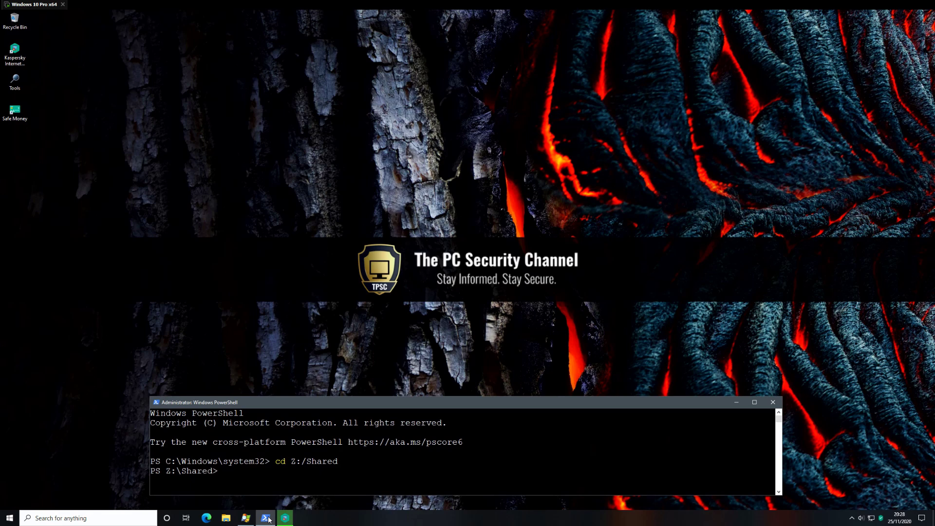
pyautogui.write('python malx.py -c')
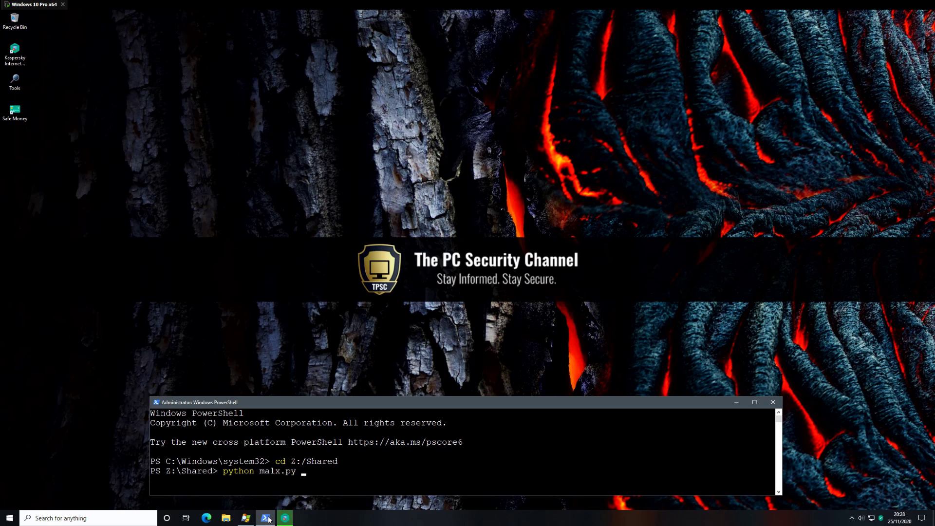
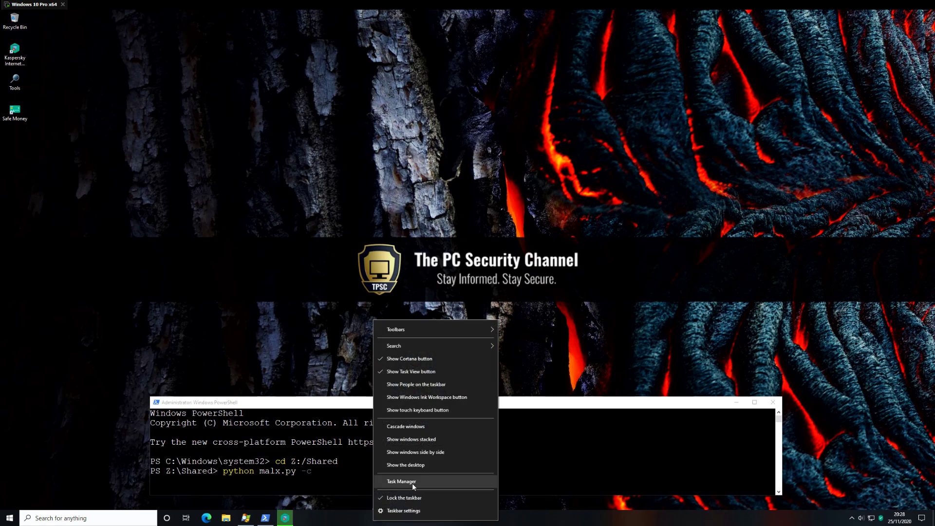
# Open Task Manager and park it on the right side of the screen beside PowerShell.
pyautogui.click(412, 483)
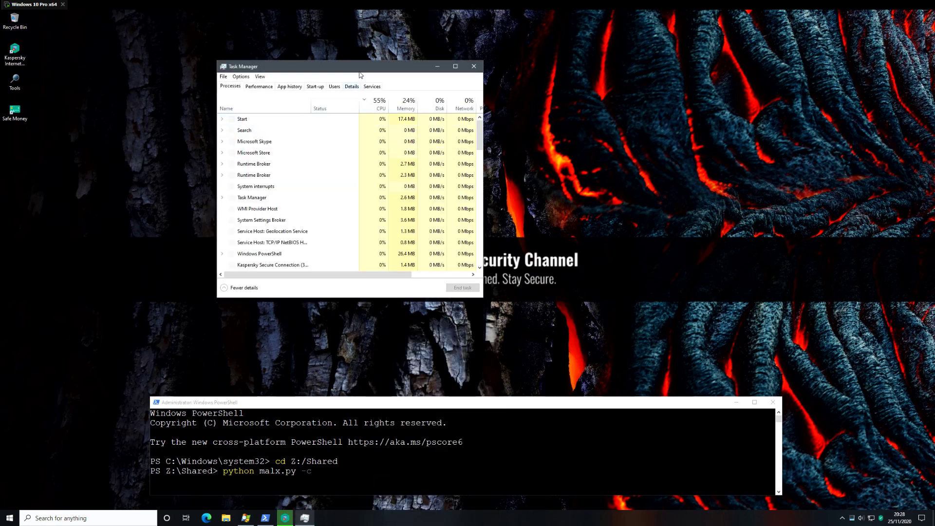
pyautogui.moveTo(360, 72); pyautogui.dragTo(775, 113)
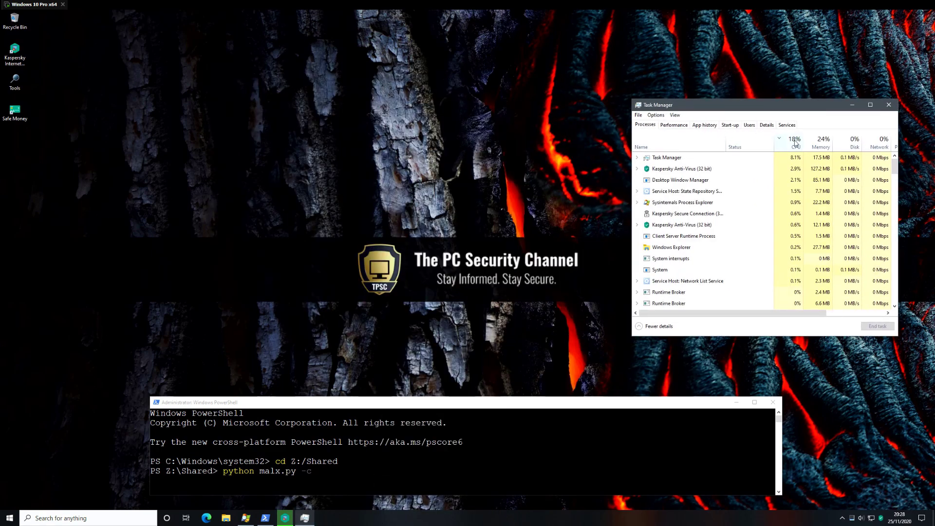
pyautogui.click(482, 406)
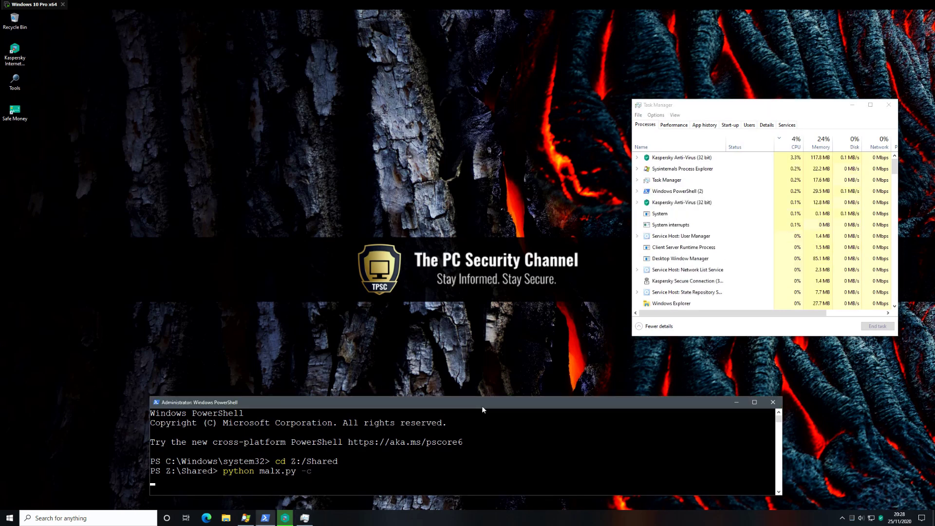
# Run 'python malx.py -c' in Z:\Shared to execute the ransomware samples.
pyautogui.press('Return')
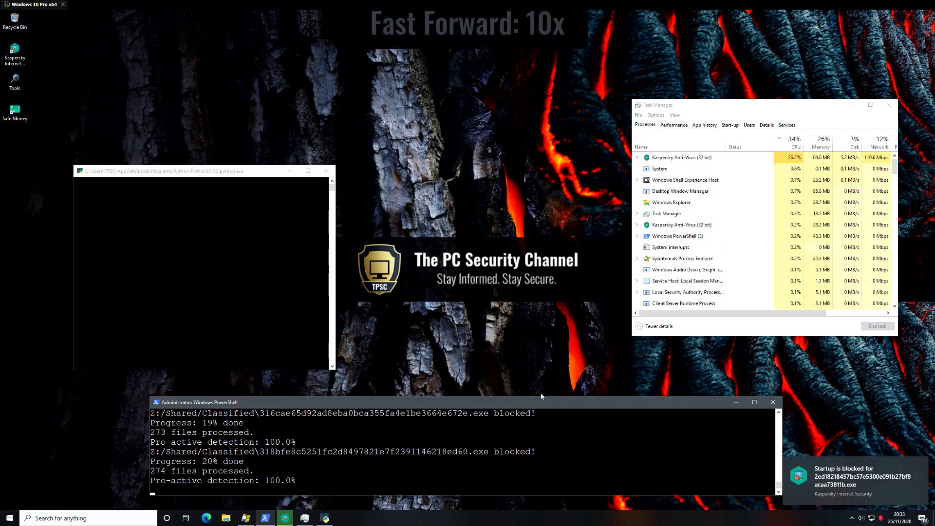
# Keep Kaspersky on the left and shift Task Manager lower right while the test finishes.
pyautogui.moveTo(222, 161); pyautogui.dragTo(225, 86)
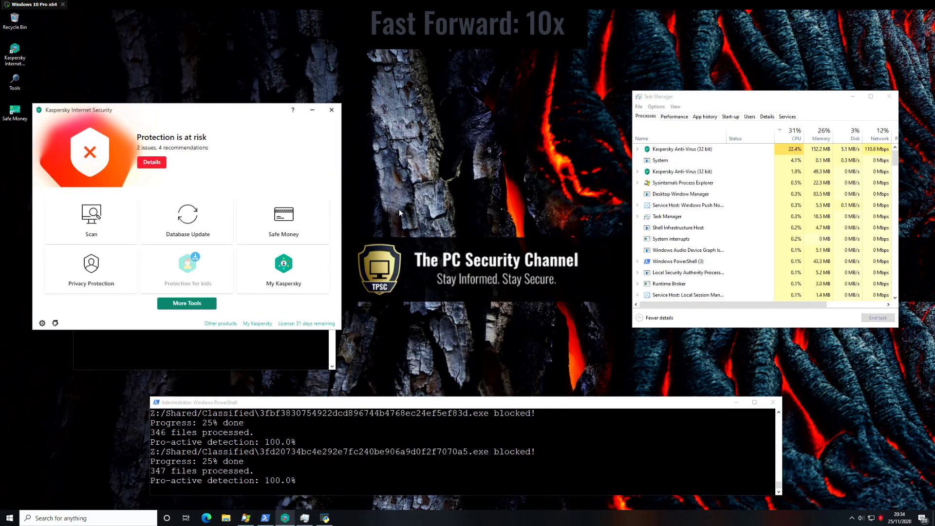
pyautogui.moveTo(242, 80); pyautogui.dragTo(243, 157)
pyautogui.moveTo(731, 96); pyautogui.dragTo(751, 153)
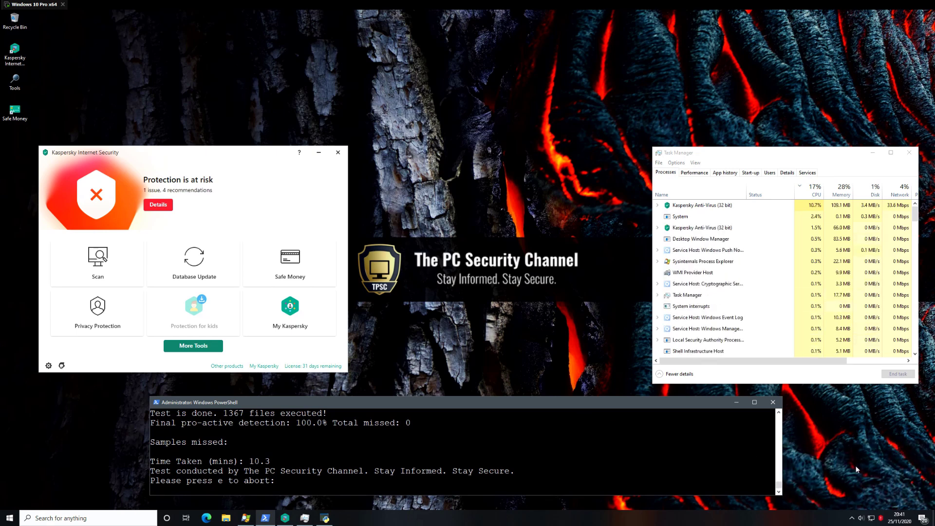
# Review the Application Control report of blocked and deleted objects, then close it.
pyautogui.click(900, 486)
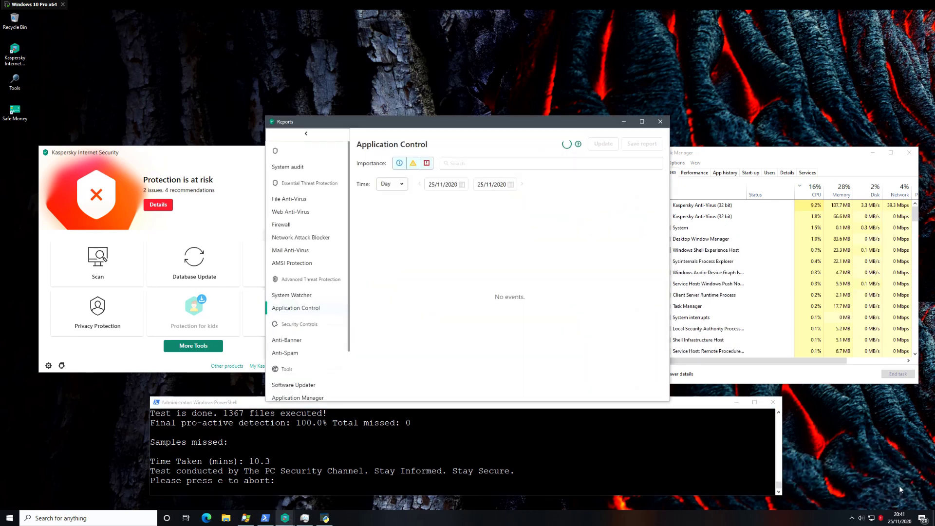
pyautogui.click(664, 125)
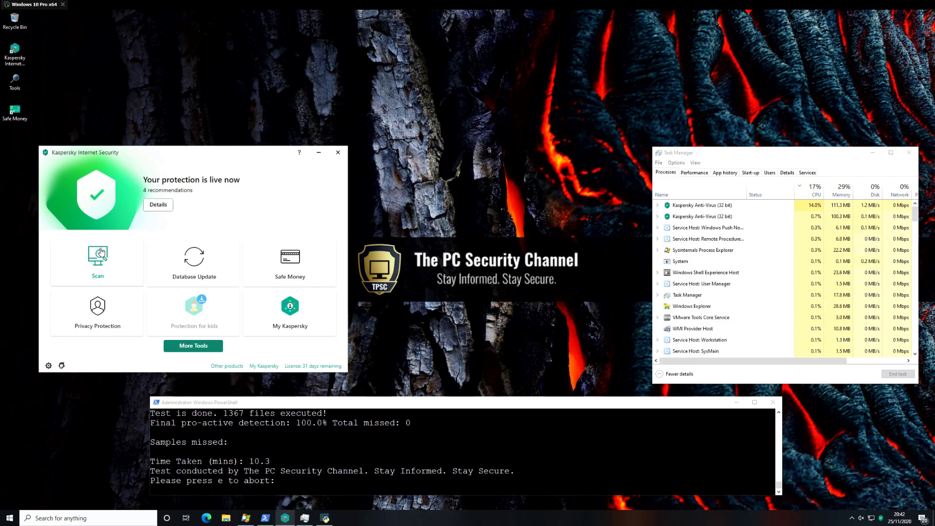
# Turn File Anti-Virus off in the protection settings.
pyautogui.click(48, 366)
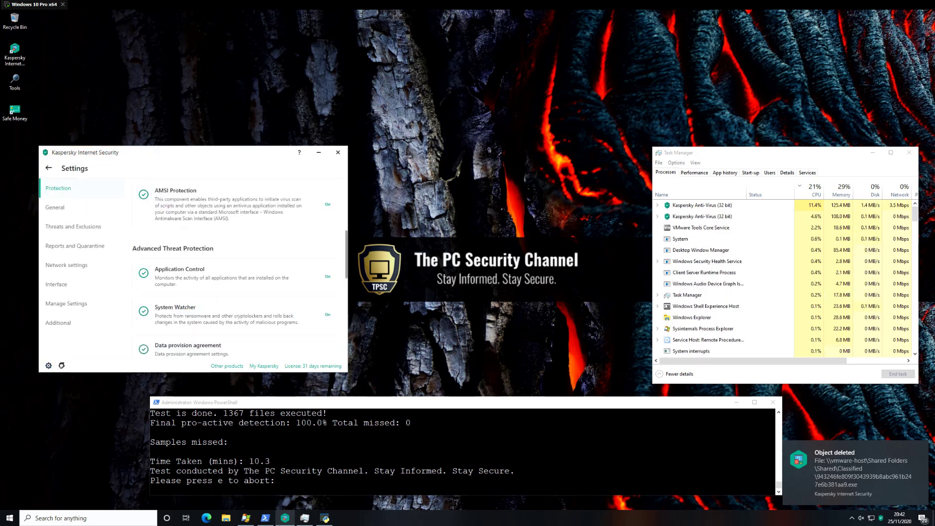
pyautogui.moveTo(196, 165); pyautogui.dragTo(441, 176)
pyautogui.scroll(6, 480, 280)
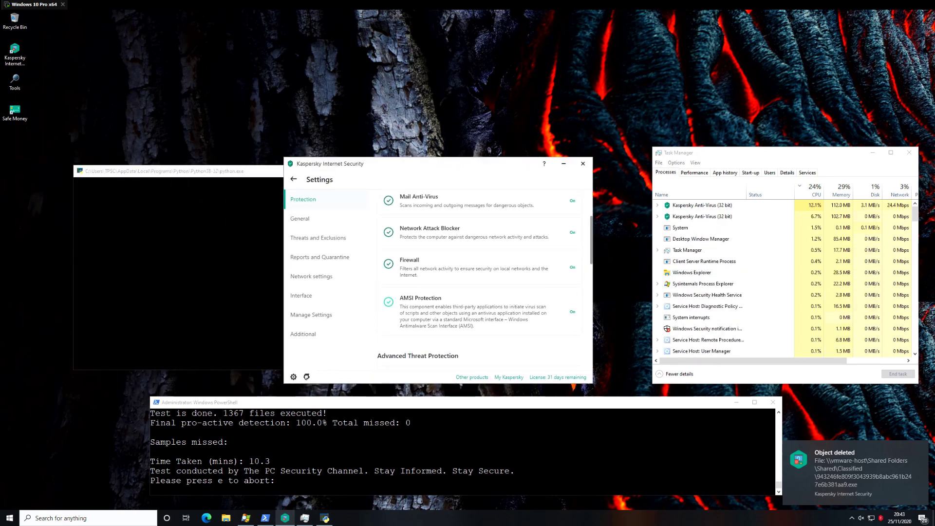
pyautogui.click(417, 224)
pyautogui.click(572, 204)
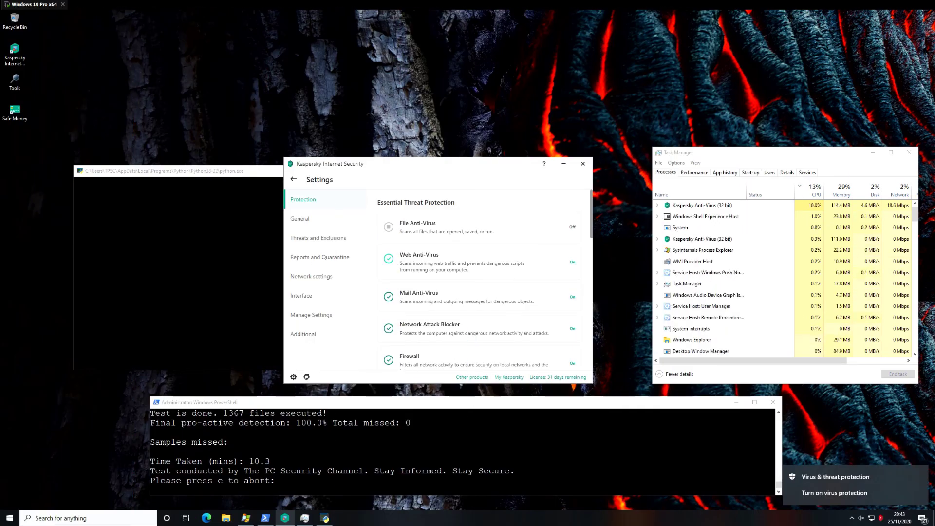
# Toggle Application Control off in its settings.
pyautogui.scroll(-5, 477, 283)
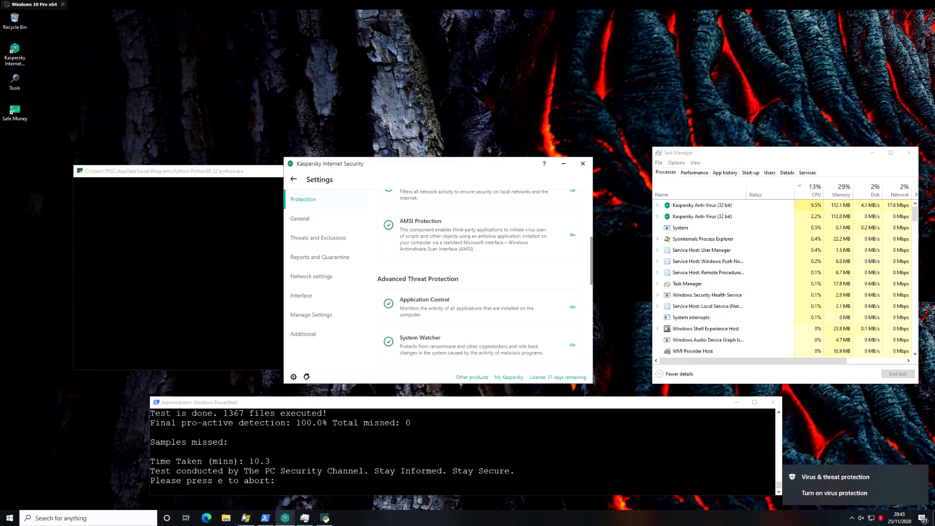
pyautogui.scroll(-1, 476, 284)
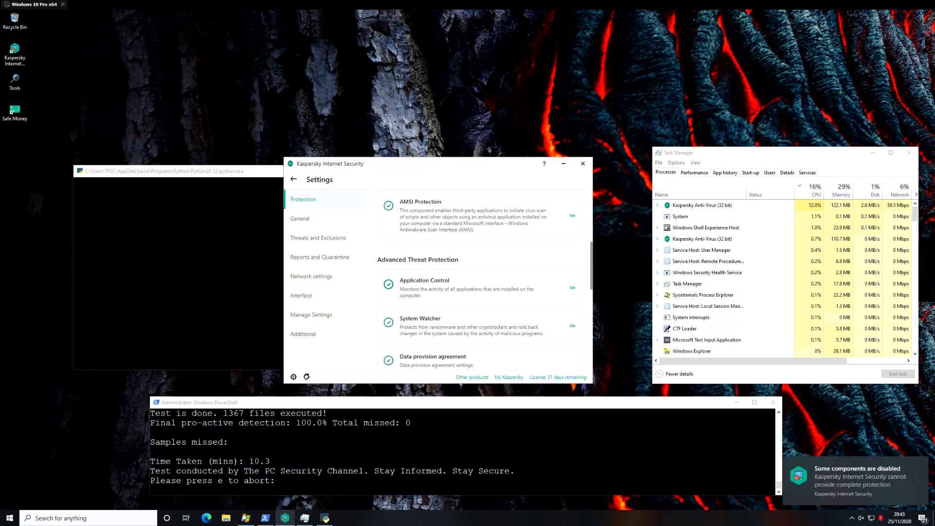
pyautogui.click(424, 281)
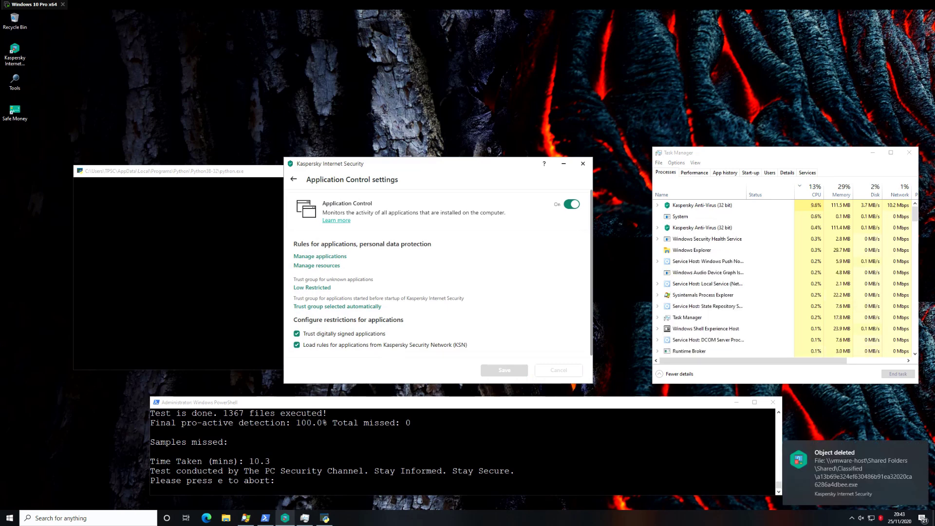
pyautogui.click(572, 204)
# Confirm and save Application Control off, then review the System Watcher settings.
pyautogui.press('Return')
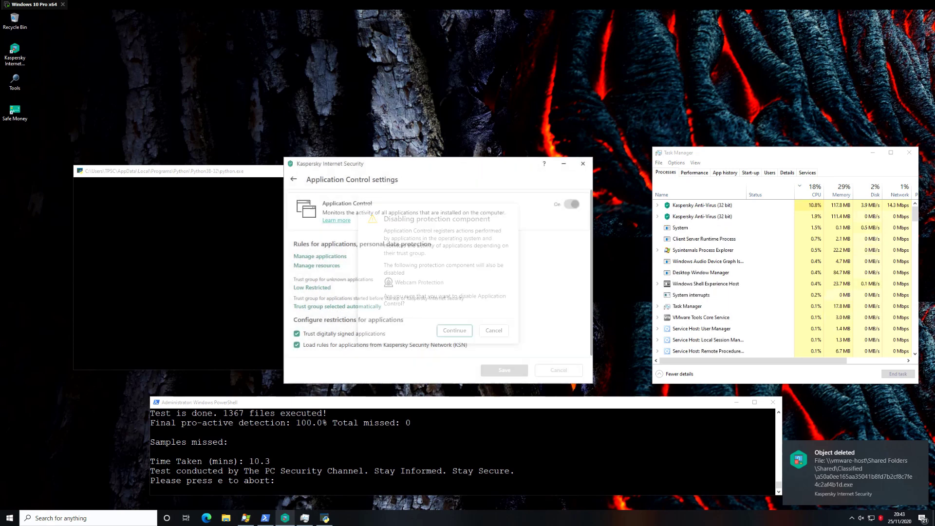
pyautogui.press('Return')
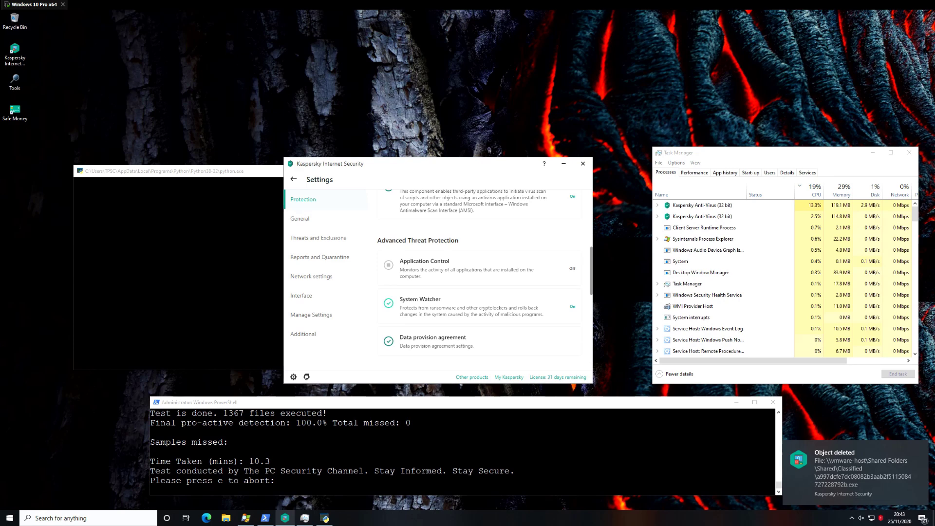
pyautogui.click(389, 303)
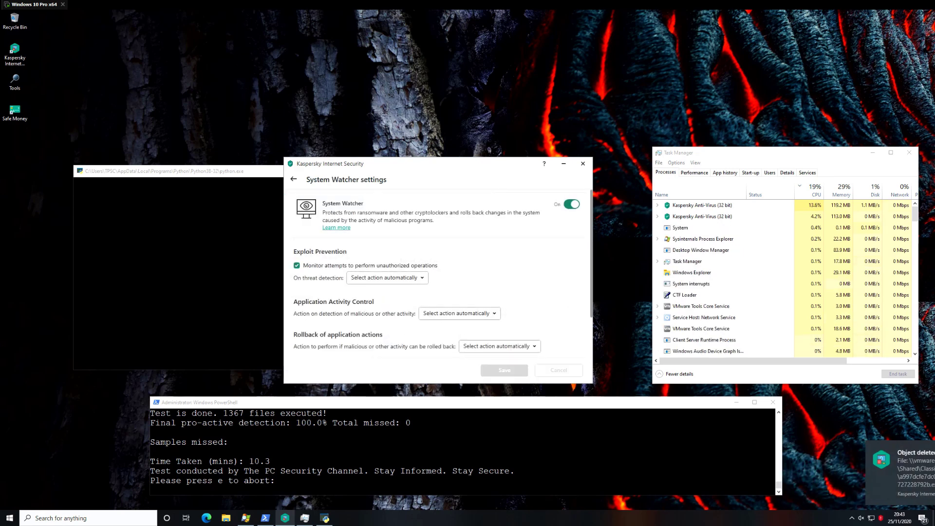
pyautogui.scroll(-1, 439, 273)
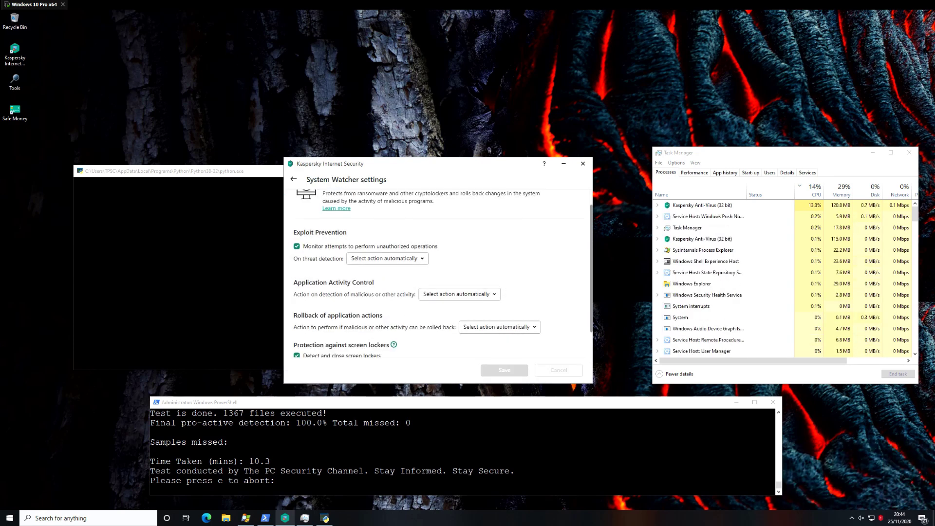
pyautogui.scroll(-2, 439, 273)
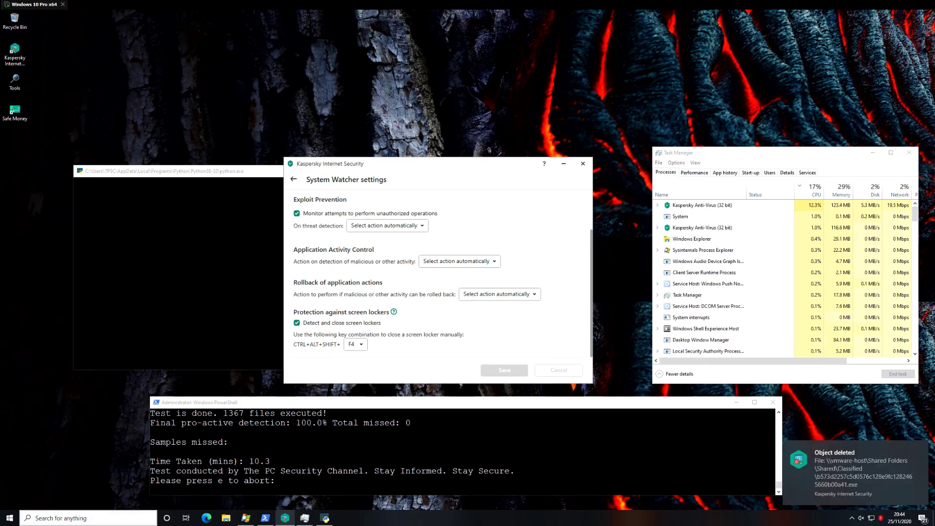
# Copy the WastedLocker sample from D:\Lab\Ransomware to the desktop.
pyautogui.press('super+e')
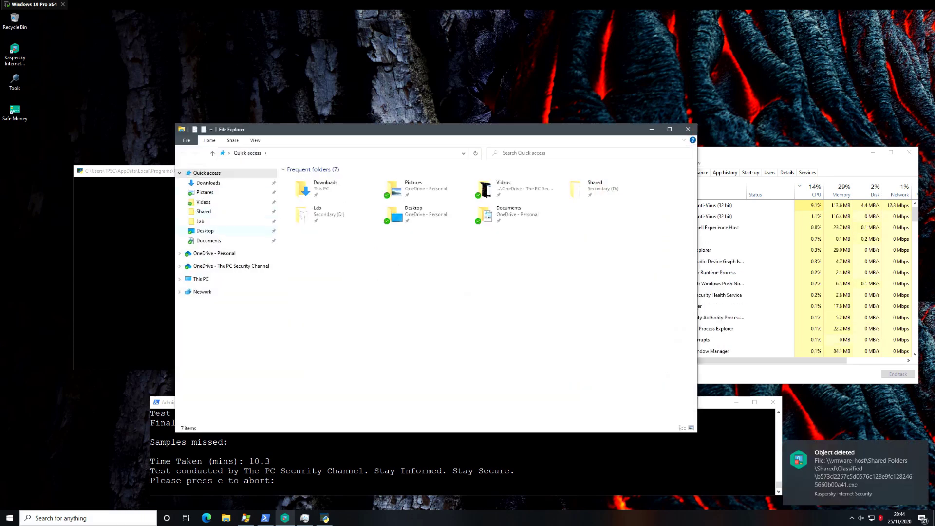
pyautogui.doubleClick(303, 213)
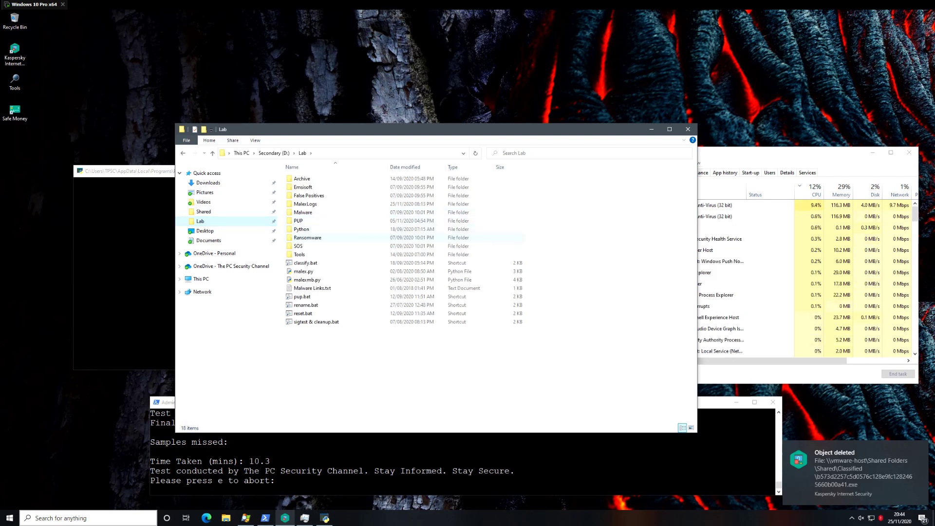
pyautogui.doubleClick(307, 237)
pyautogui.hotkey('alt', 'F4')
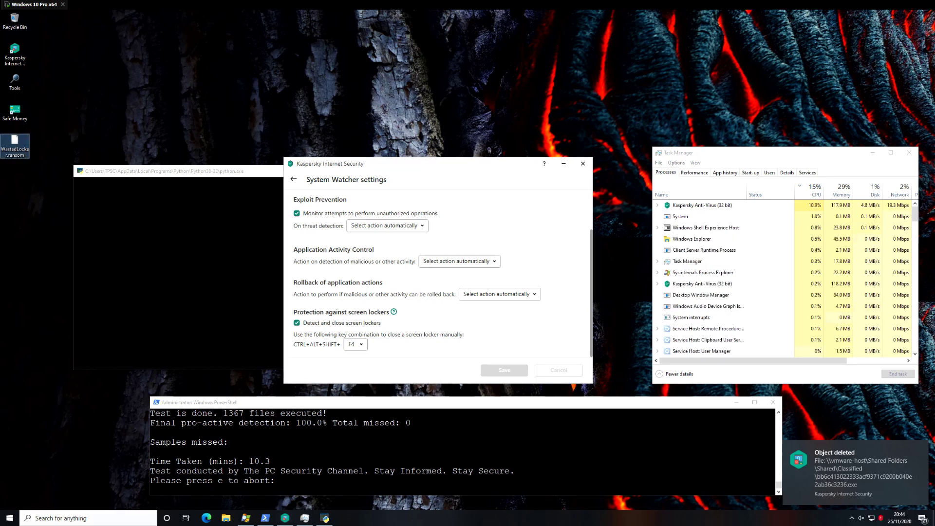
# Change the WastedLocker file's 'ransom' extension to .exe and confirm the change.
pyautogui.moveTo(7, 155); pyautogui.dragTo(26, 155)
pyautogui.write('.exe')
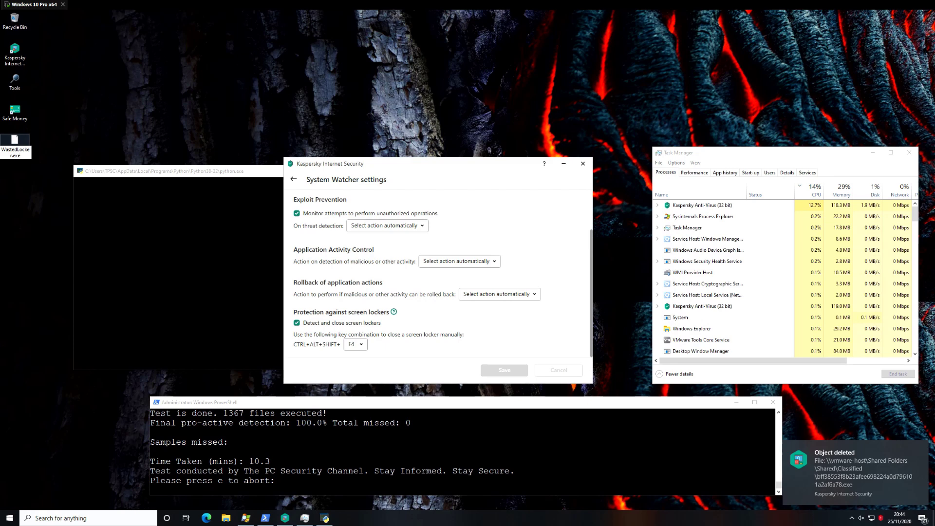
pyautogui.press('Return')
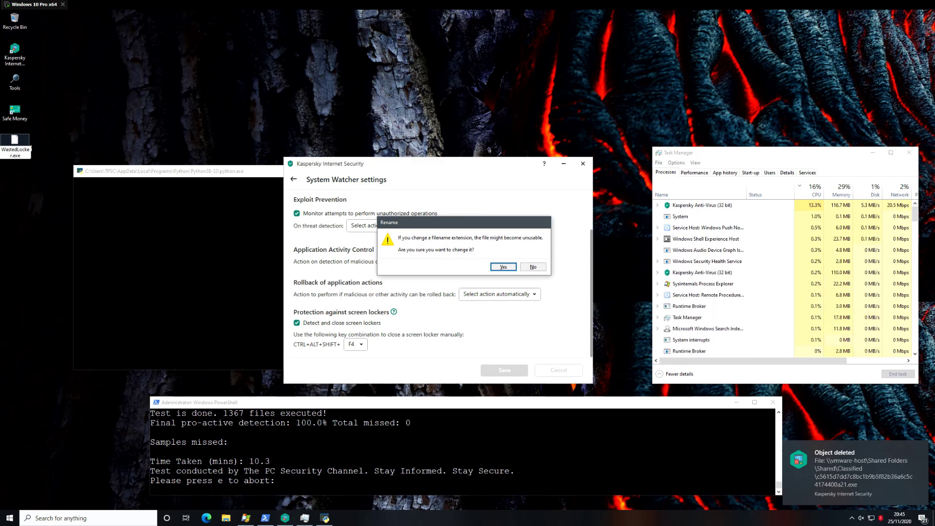
pyautogui.press('Return')
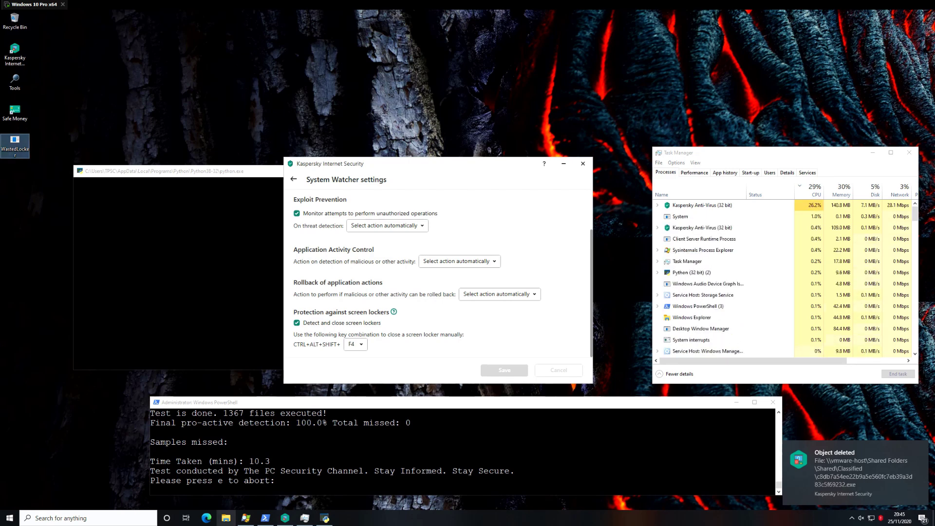
# Check the Documents folder in File Explorer for its four files.
pyautogui.click(226, 518)
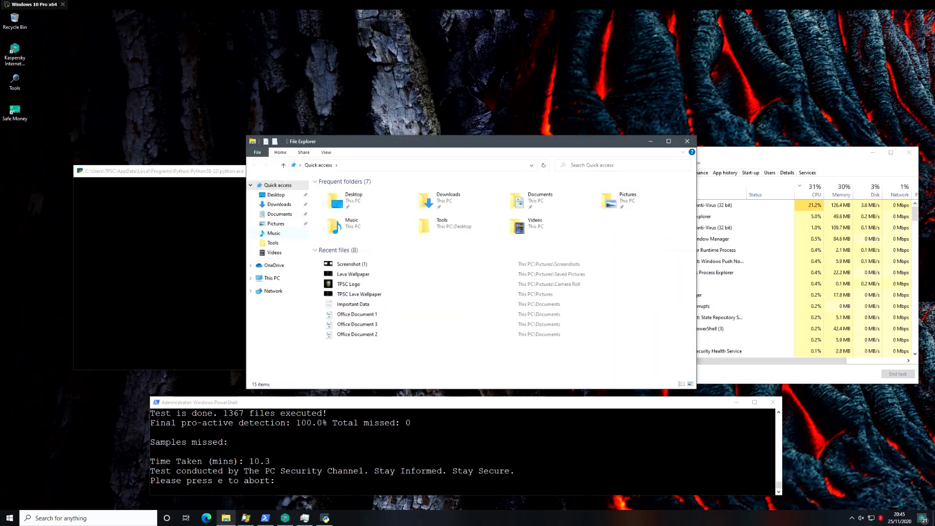
pyautogui.click(280, 213)
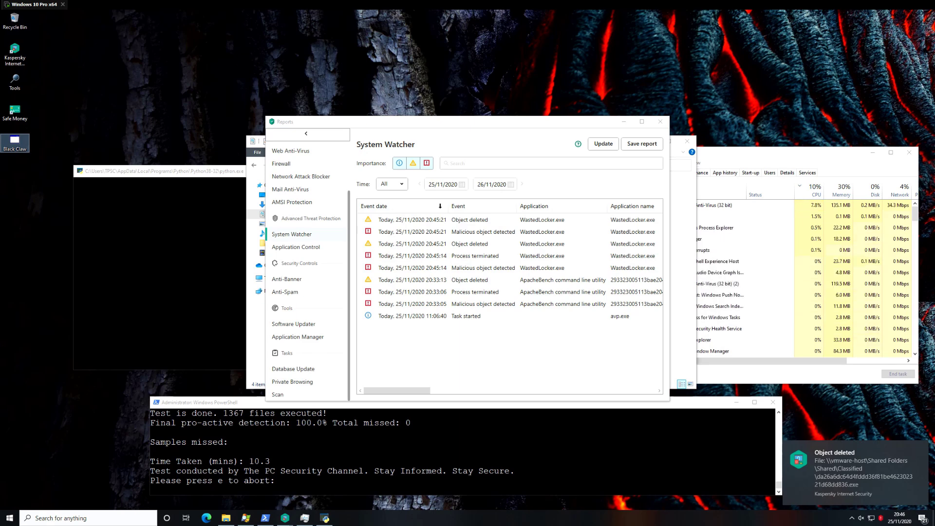
# Check running processes in Task Manager, the Documents window and Process Explorer.
pyautogui.hotkey('alt', 'Tab')
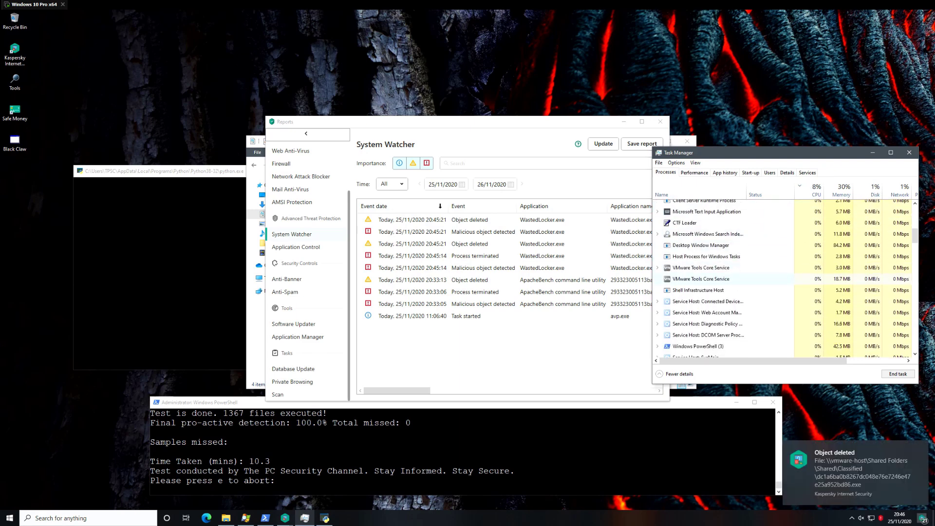
pyautogui.scroll(-2, 731, 277)
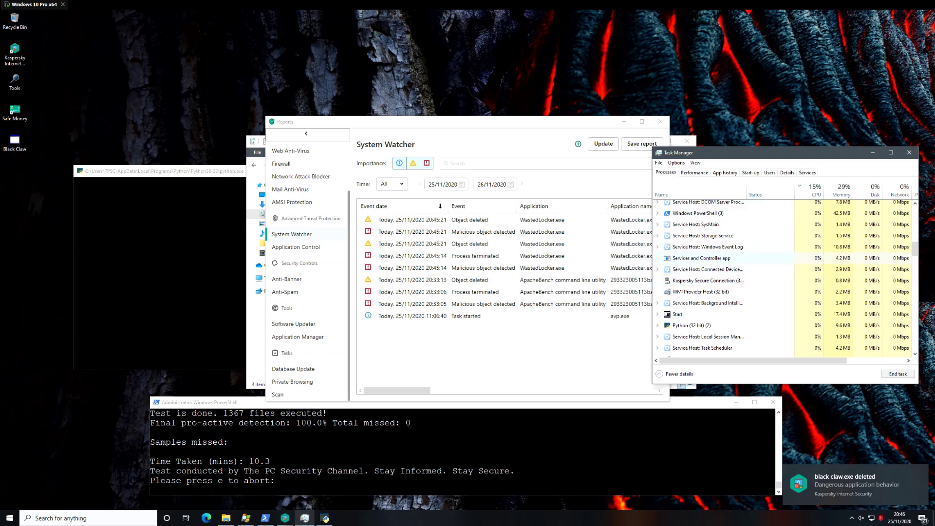
pyautogui.click(226, 518)
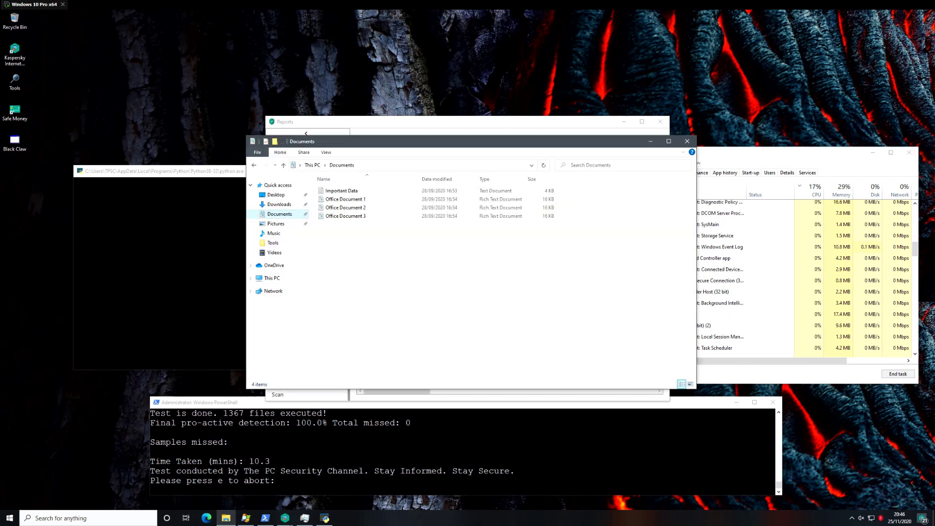
pyautogui.moveTo(438, 141); pyautogui.dragTo(227, 145)
pyautogui.click(245, 519)
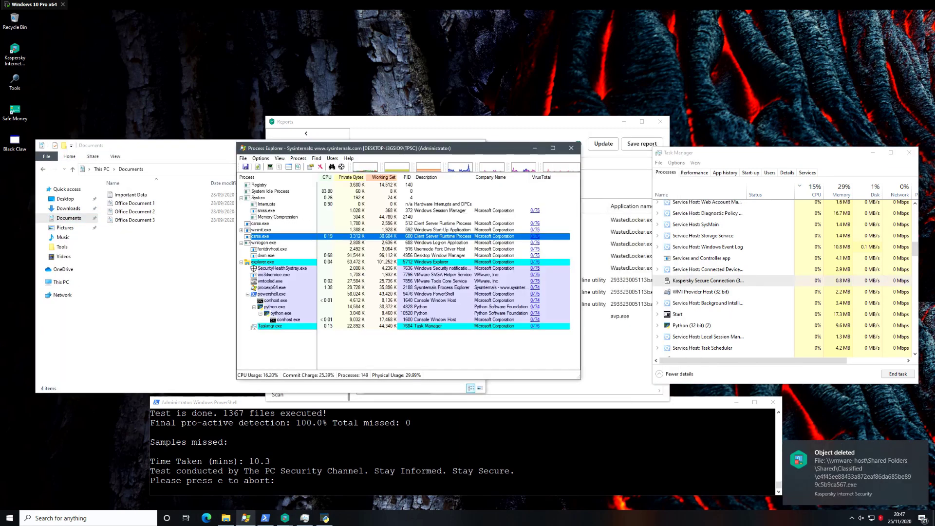
pyautogui.click(535, 148)
# Switch the Reports view to Application Control and back to System Watcher to refresh events.
pyautogui.click(285, 518)
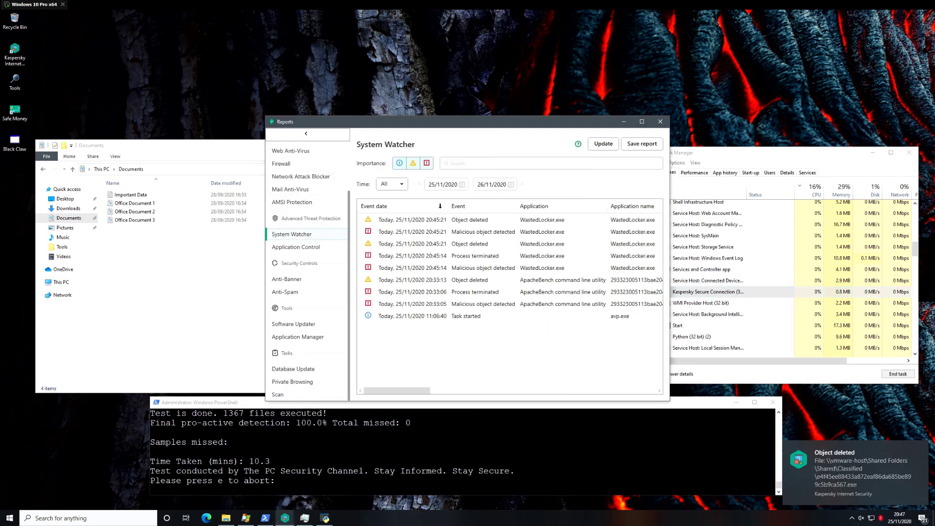
pyautogui.click(295, 247)
pyautogui.click(291, 235)
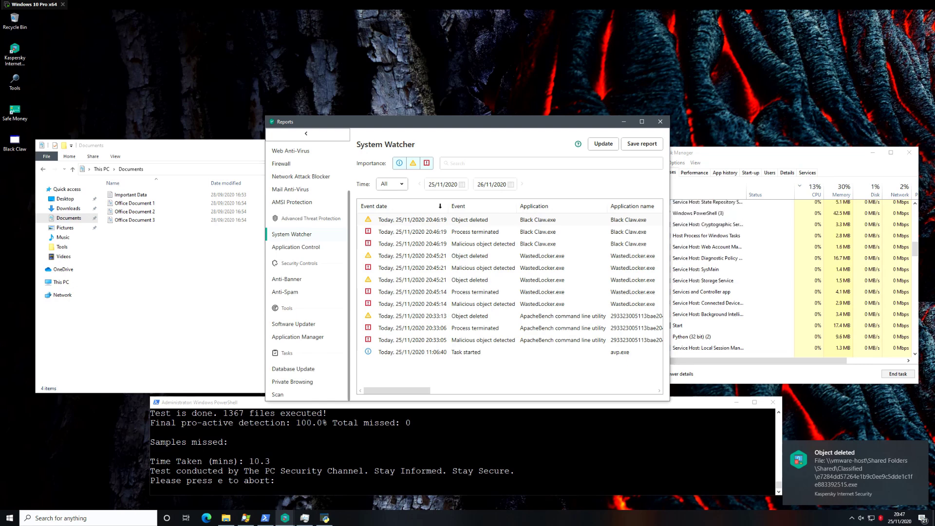
# Refresh the desktop and rename Armage.ransom to an executable, accepting the extension-change warning.
pyautogui.rightClick(86, 86)
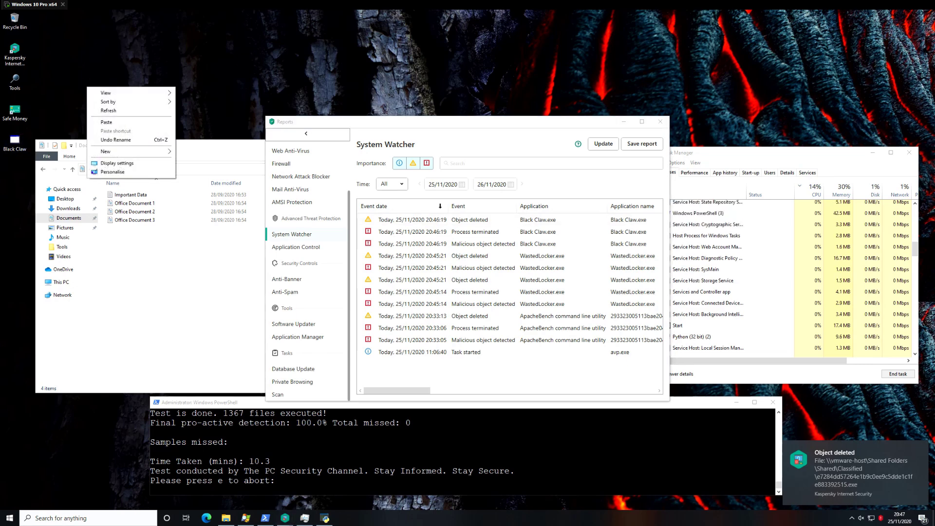
pyautogui.click(112, 110)
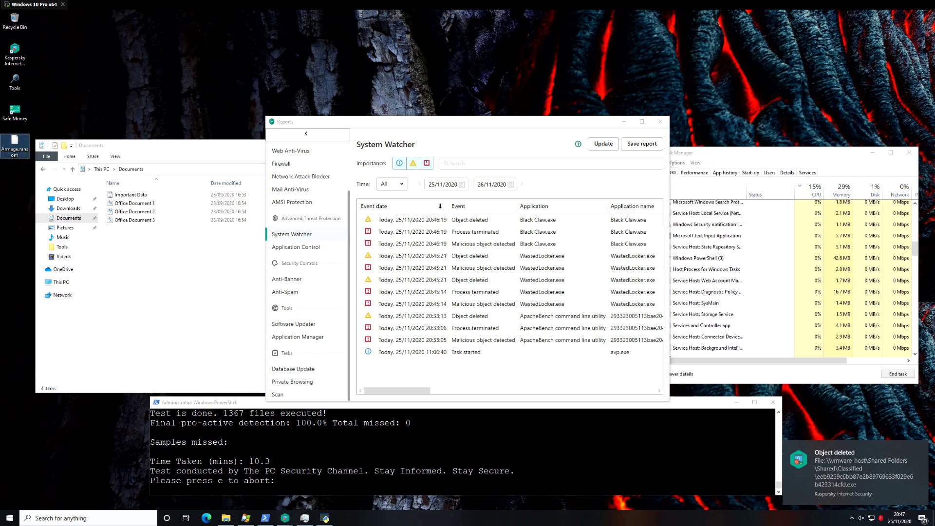
pyautogui.doubleClick(22, 149)
pyautogui.press('BackSpace')
pyautogui.press('Return')
pyautogui.press('Return')
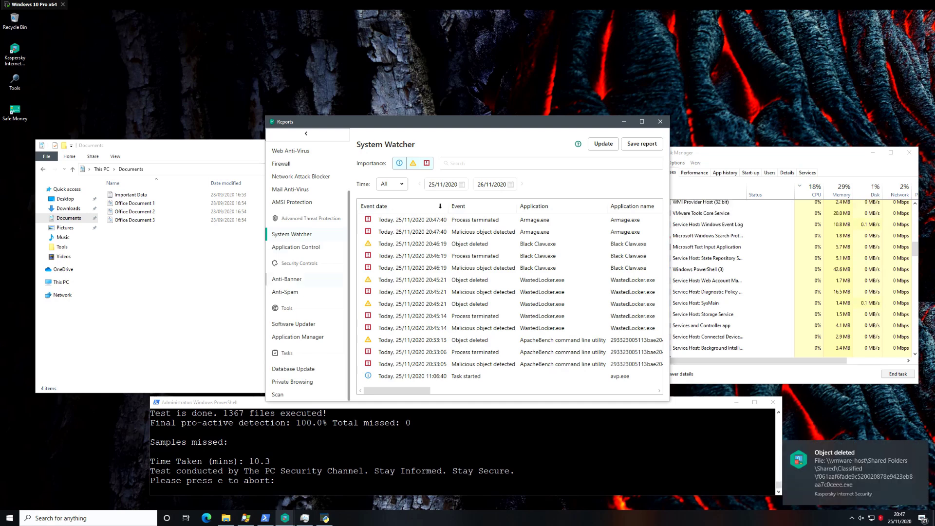
pyautogui.scroll(2, 307, 268)
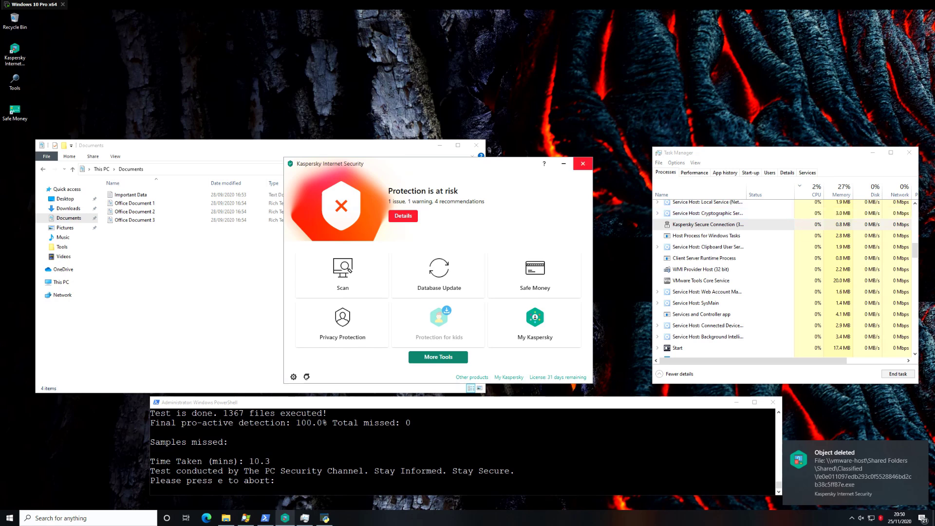
# Close Kaspersky, check network status, and search 'google' in Edge to confirm connectivity.
pyautogui.click(583, 164)
pyautogui.click(872, 519)
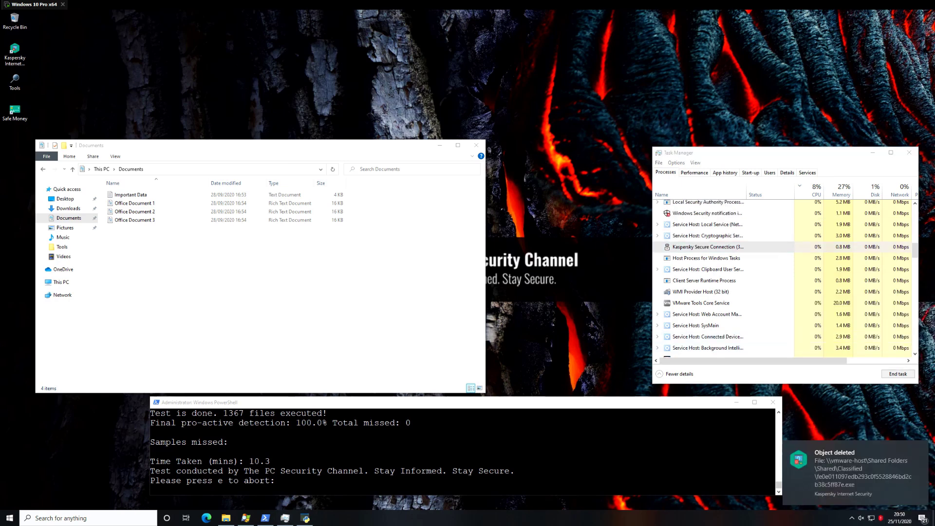
pyautogui.click(206, 519)
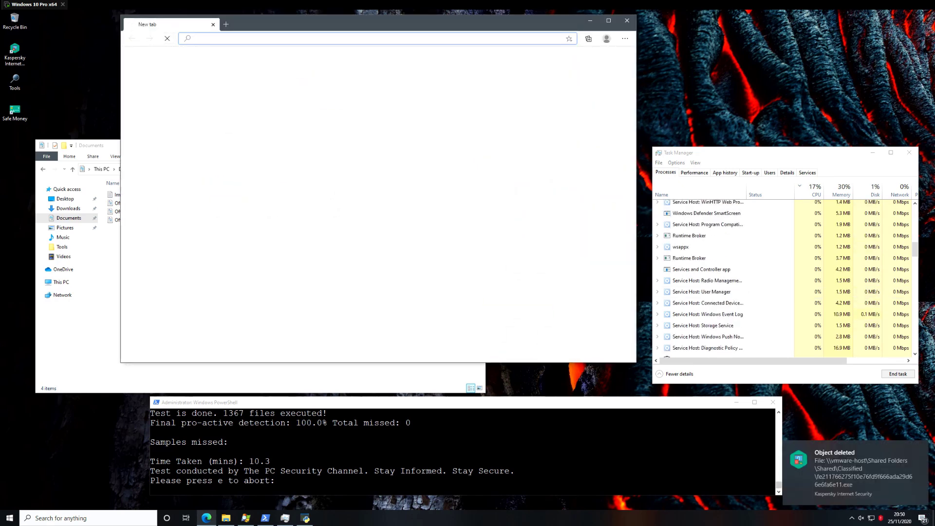
pyautogui.write('google')
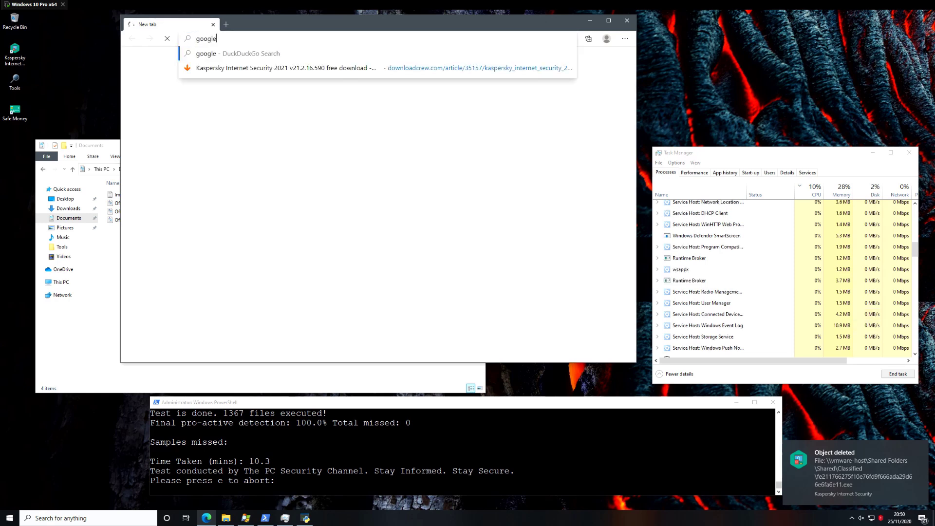
pyautogui.press('Return')
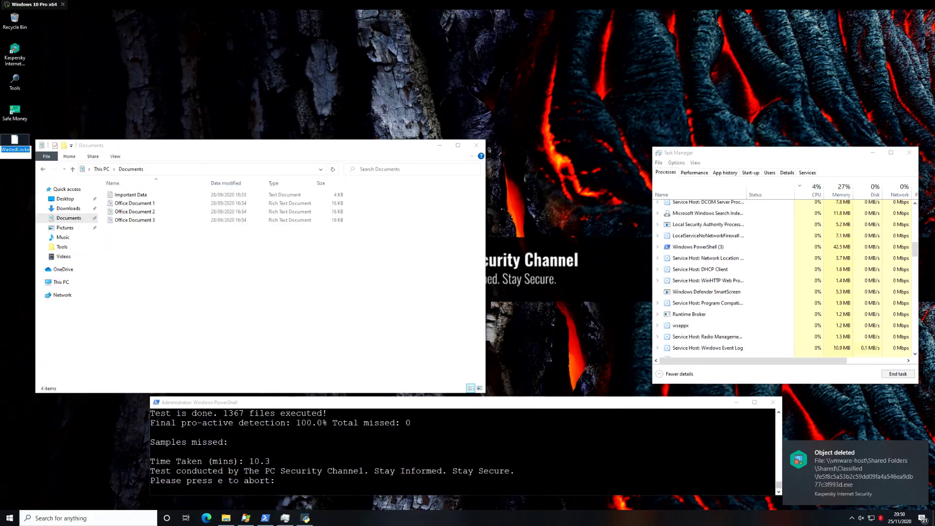
# Rename the WastedLocker and Shade samples to .exe, launch Shade.exe, and select it in Process Explorer.
pyautogui.write('exe')
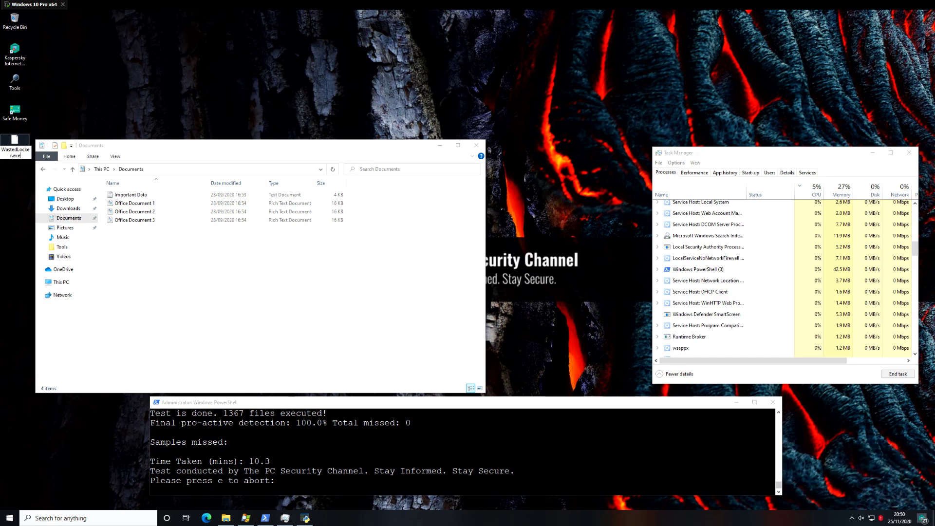
pyautogui.press('Return')
pyautogui.press('Return')
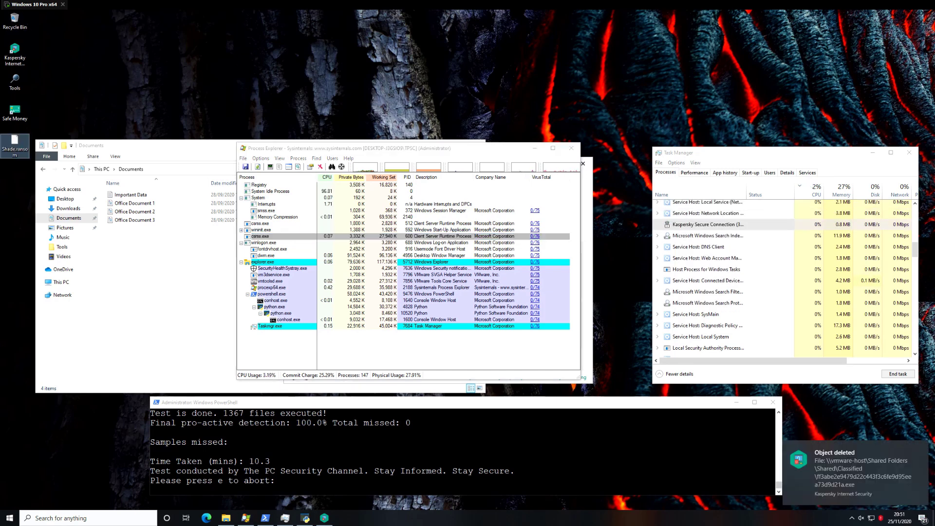
pyautogui.write('exe')
pyautogui.press('Return')
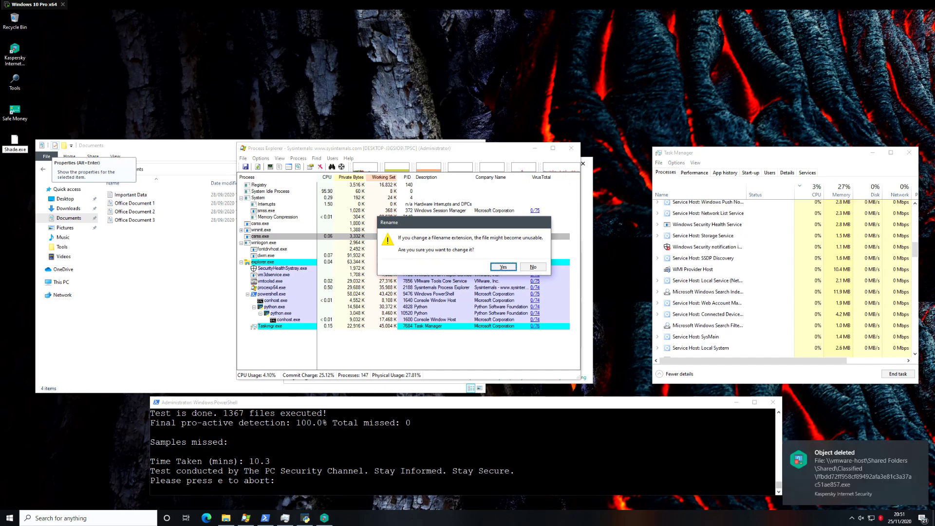
pyautogui.press('Return')
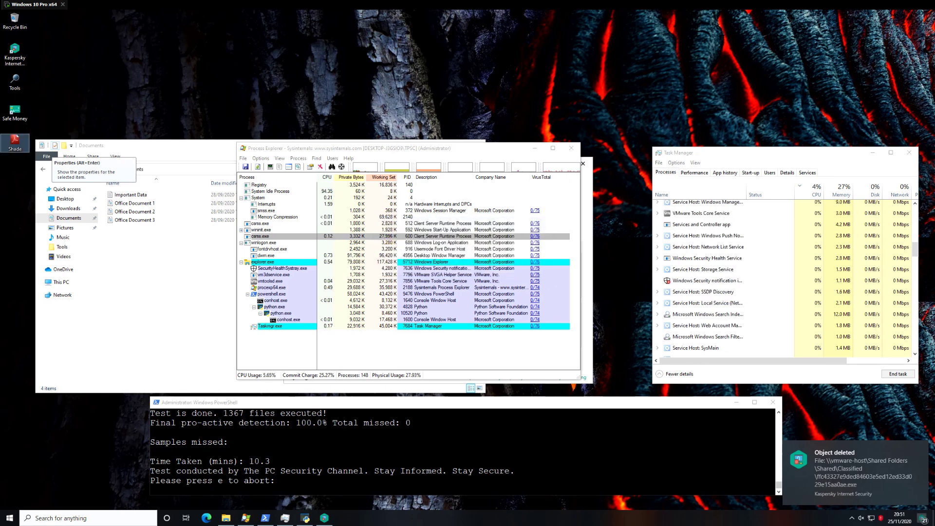
pyautogui.press('Return')
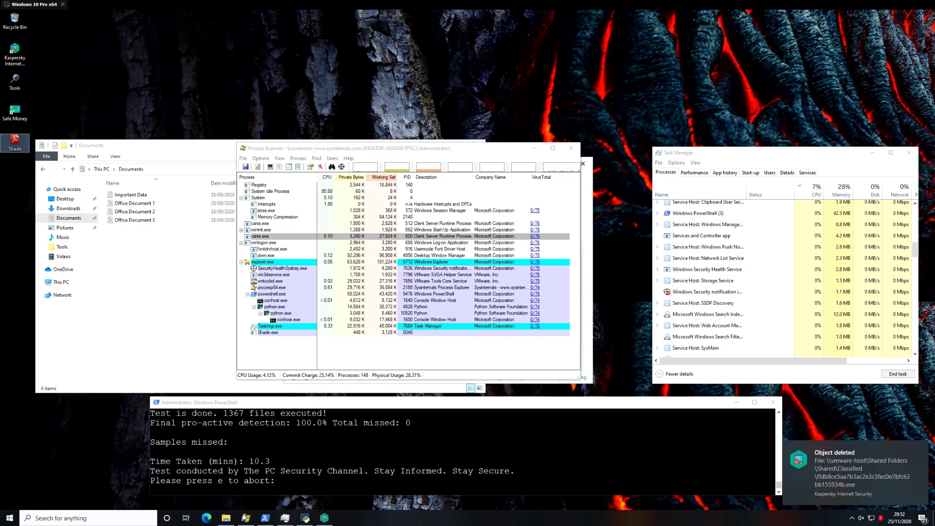
pyautogui.click(268, 332)
# Move Process Explorer up to reveal the Kaspersky alert and refresh the Documents folder.
pyautogui.moveTo(358, 148); pyautogui.dragTo(358, 63)
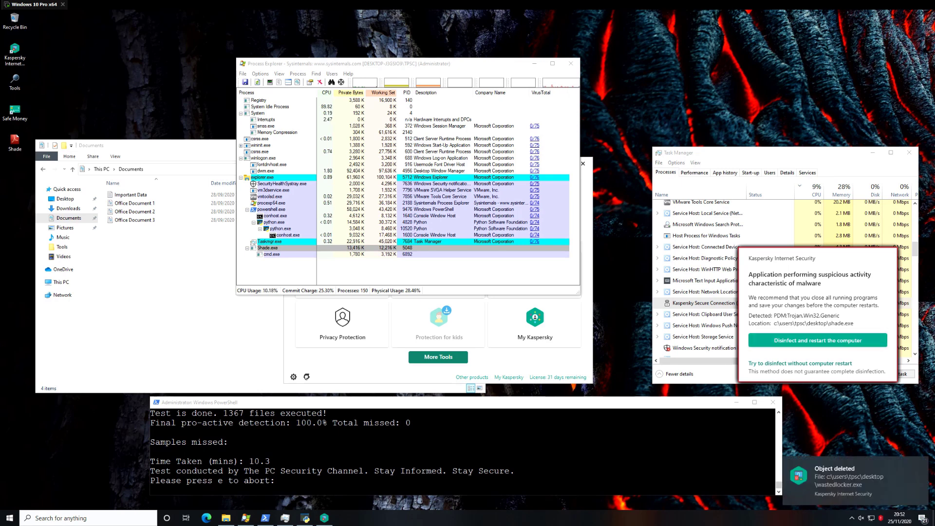
pyautogui.click(142, 247)
pyautogui.rightClick(142, 247)
pyautogui.press('Escape')
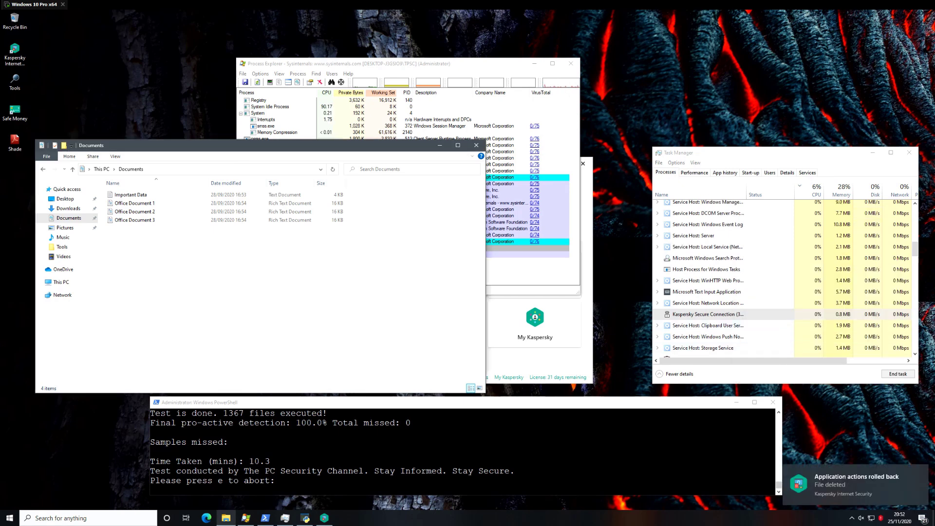
pyautogui.hotkey('alt', 'Tab')
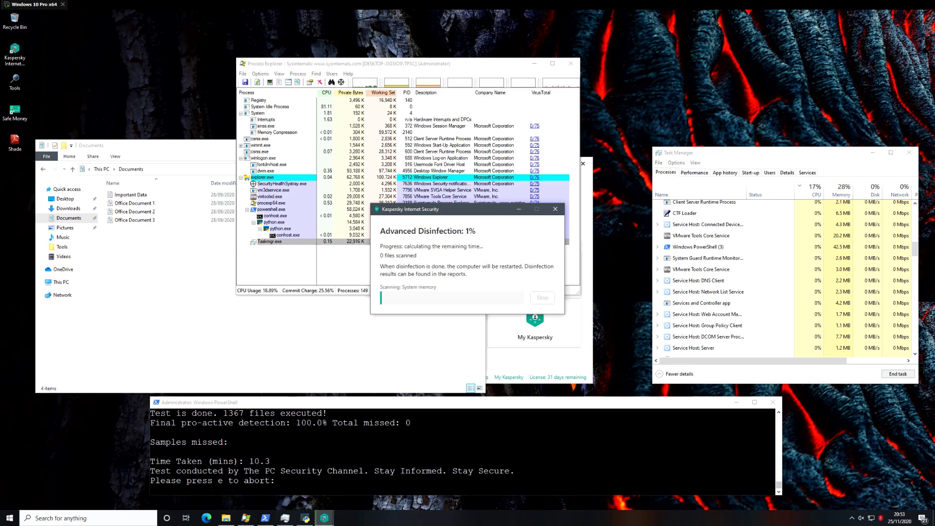
# Refresh Documents again, check Office Document 1 is intact, and confirm Shade.exe is gone from Process Explorer.
pyautogui.click(168, 238)
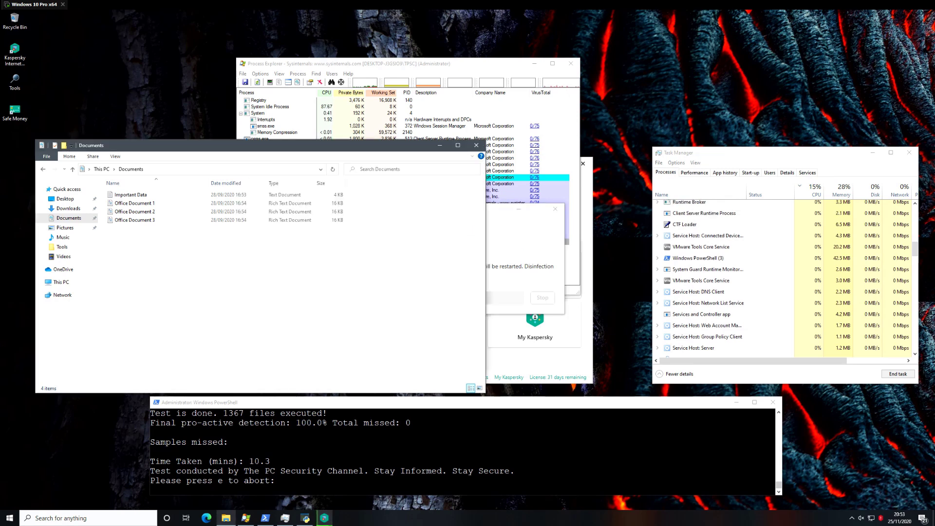
pyautogui.rightClick(168, 238)
pyautogui.press('Escape')
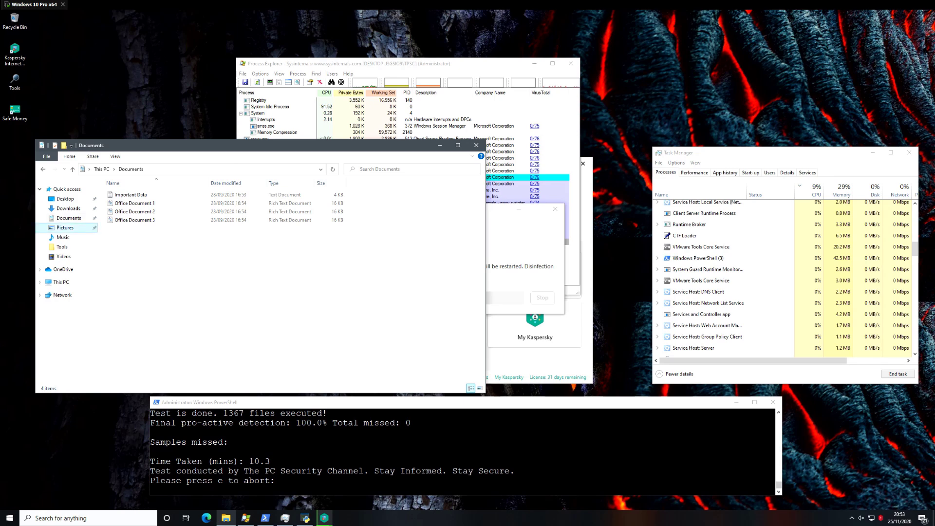
pyautogui.click(134, 203)
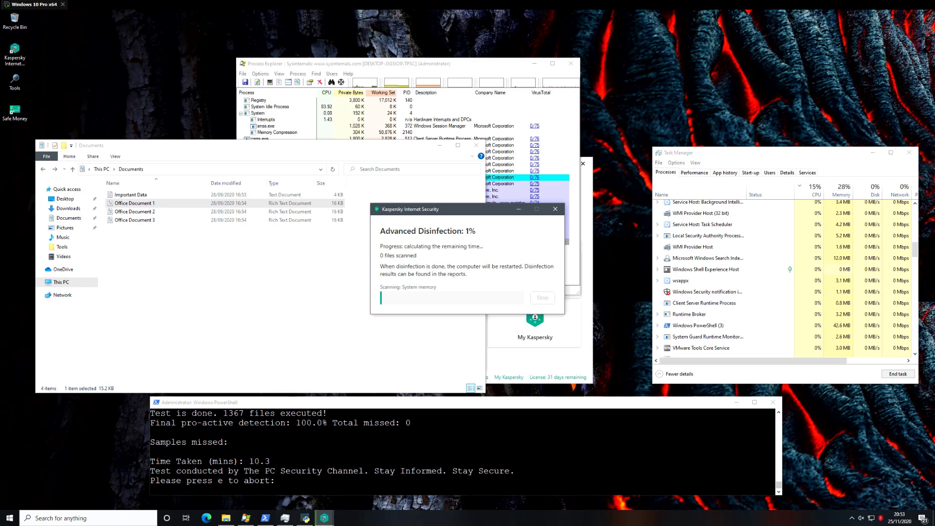
pyautogui.hotkey('alt', 'Tab')
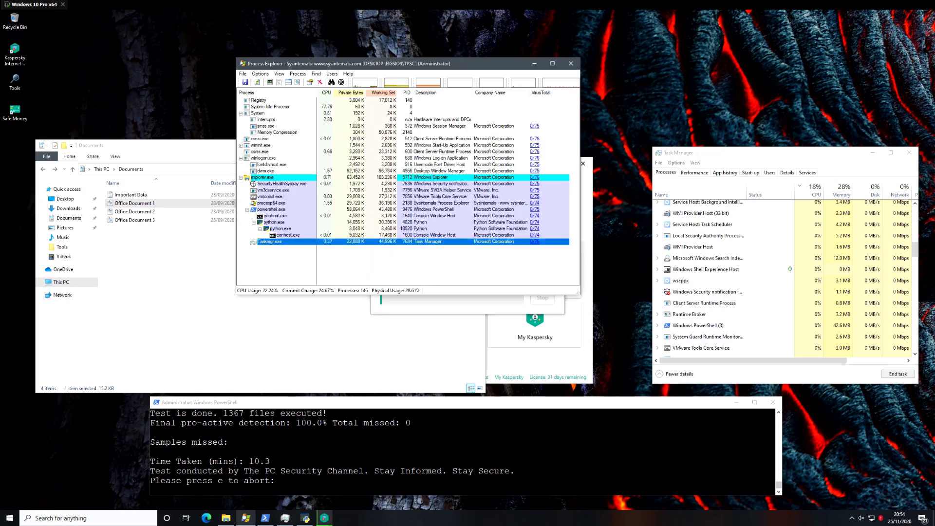